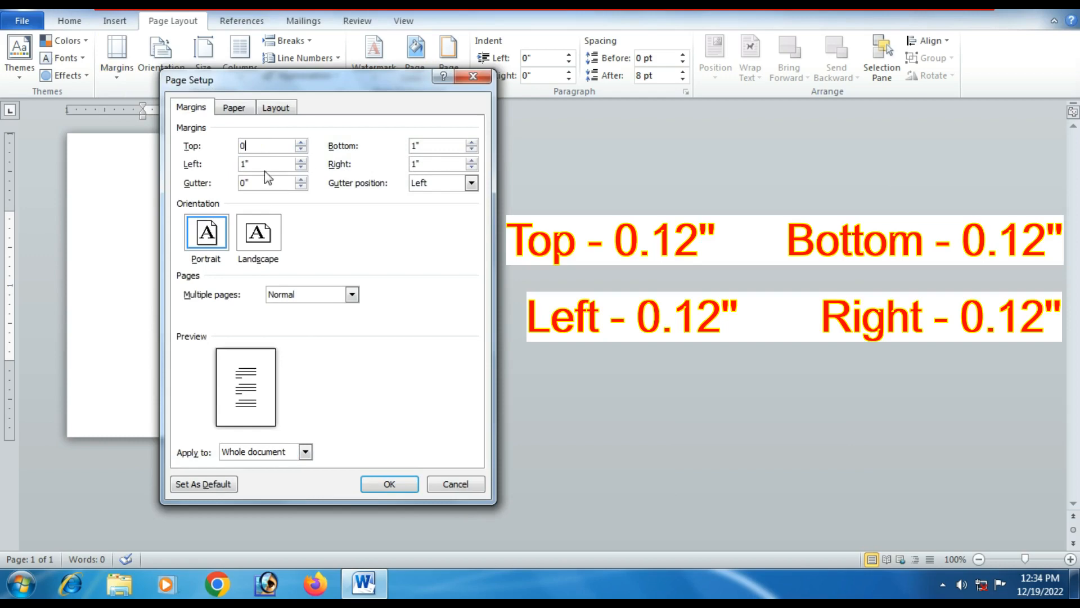
- Set the page's remaining margins to 0 so all four match, and apply the automatic fix to the printable area
{"action": "key", "text": "Tab"}
{"action": "left_click", "coordinate": [350, 143]}
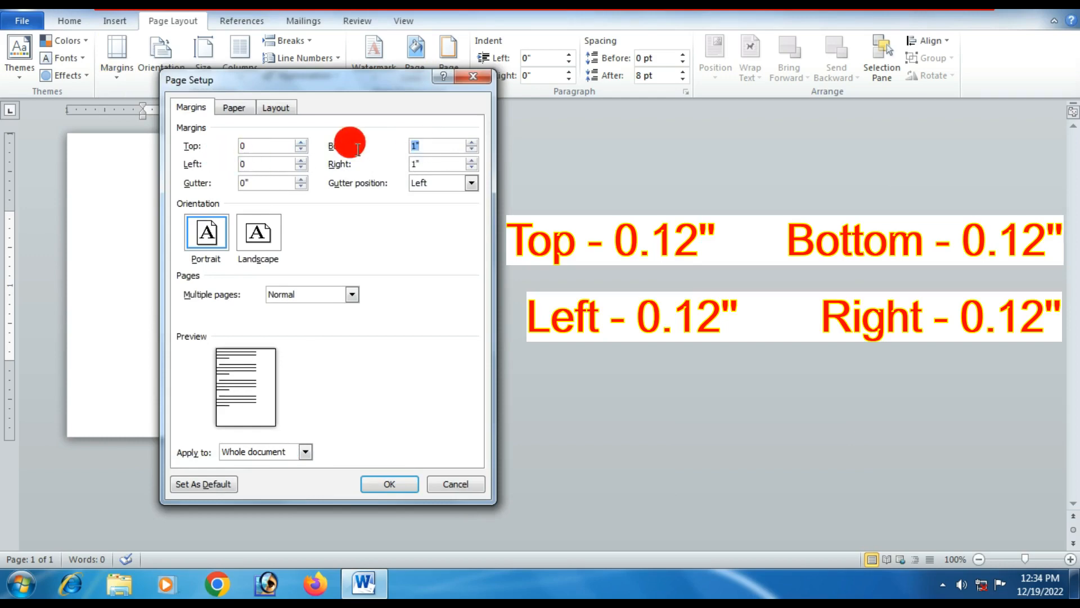
{"action": "type", "text": "0"}
{"action": "double_click", "coordinate": [431, 165]}
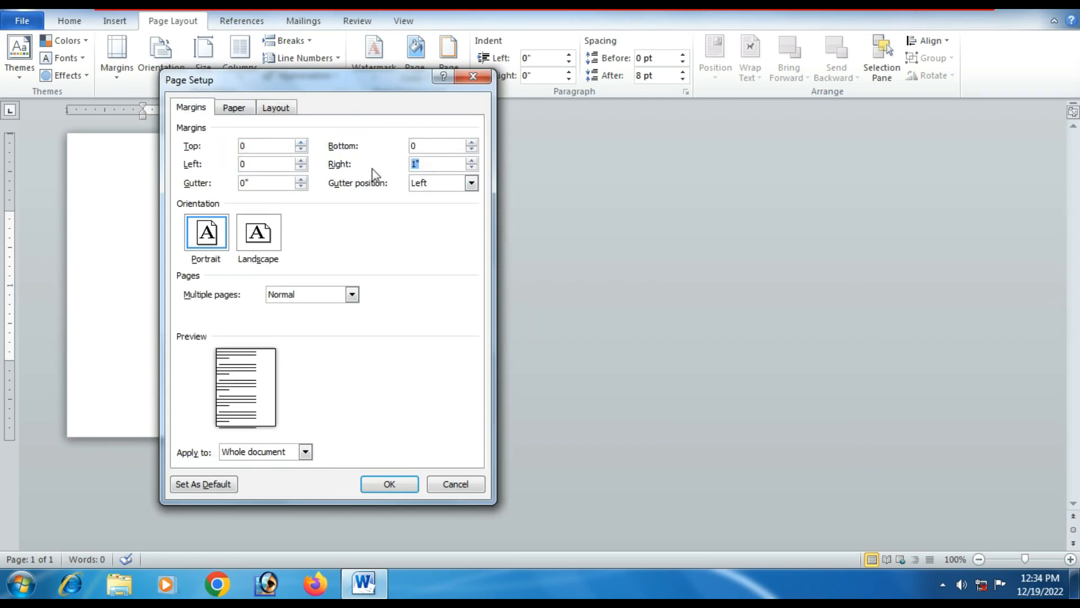
{"action": "type", "text": "0"}
{"action": "left_click", "coordinate": [396, 482]}
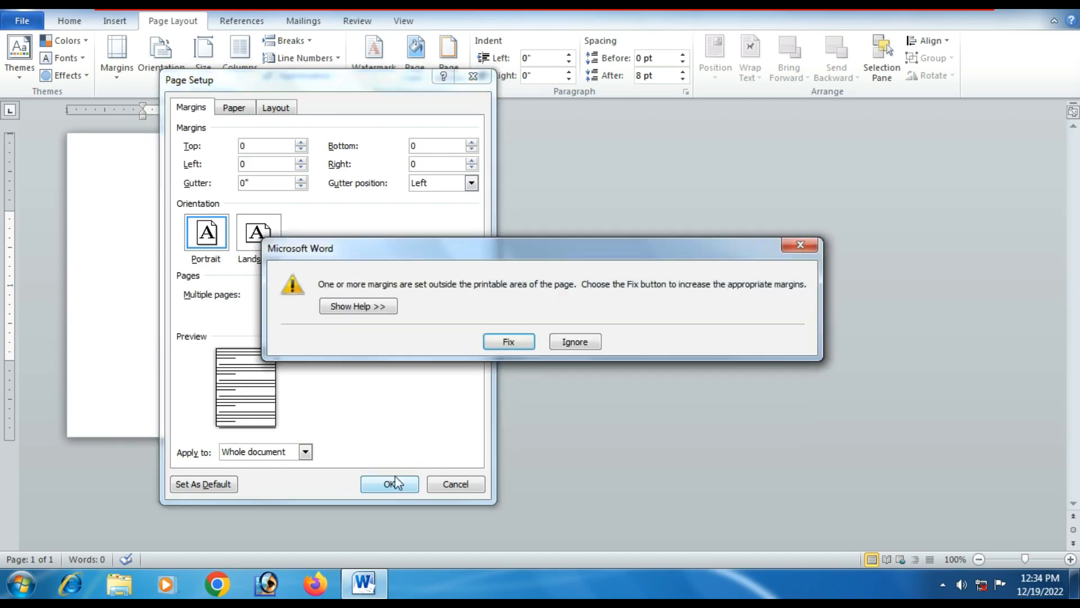
{"action": "left_click", "coordinate": [521, 345]}
{"action": "left_click", "coordinate": [390, 485]}
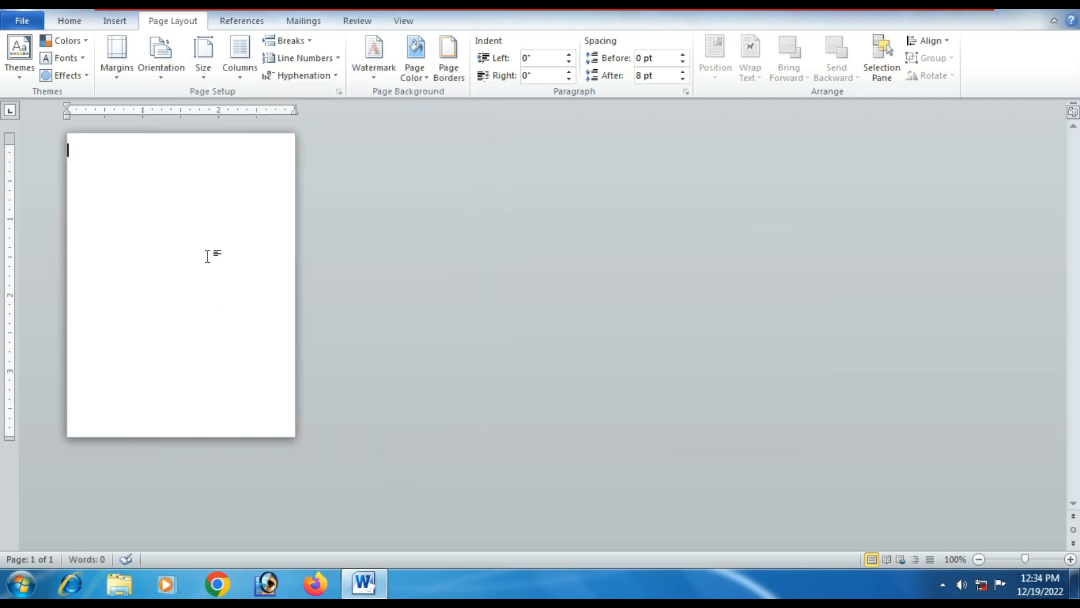
- Draw a rounded rectangle about 2.81" wide and 3.81" high nearly filling the page, and slightly reduce its corner rounding
{"action": "left_click", "coordinate": [1070, 559]}
{"action": "left_click", "coordinate": [1071, 559]}
{"action": "left_click", "coordinate": [1070, 559]}
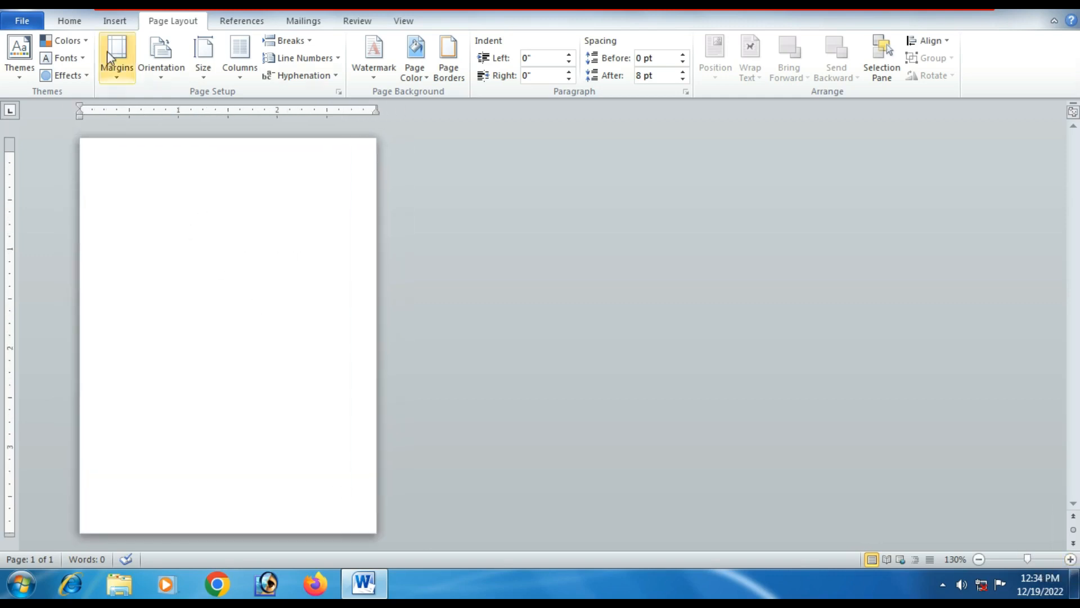
{"action": "left_click", "coordinate": [128, 26]}
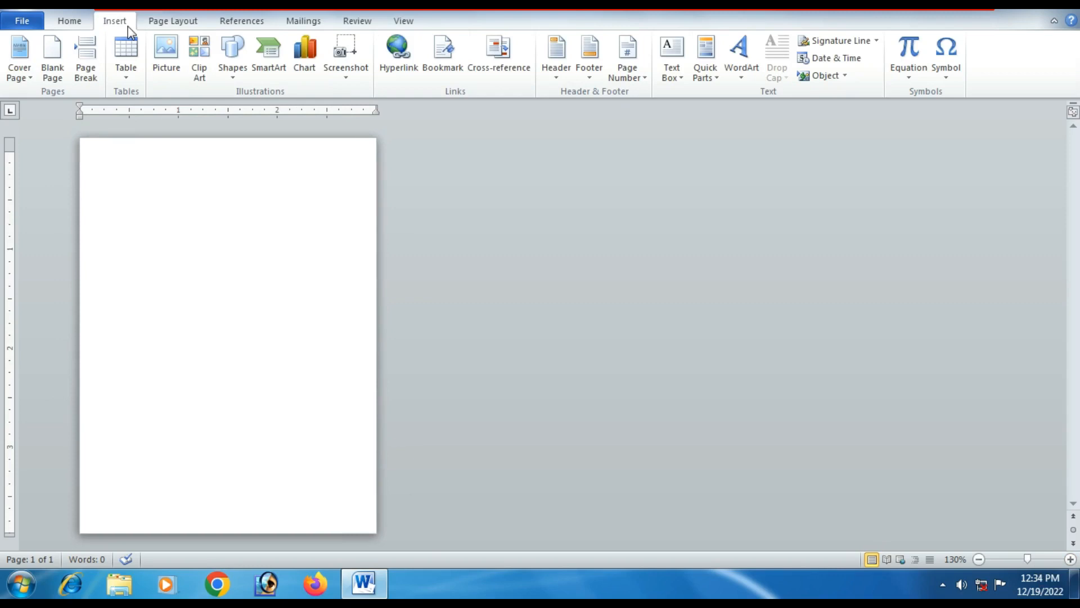
{"action": "left_click", "coordinate": [231, 78]}
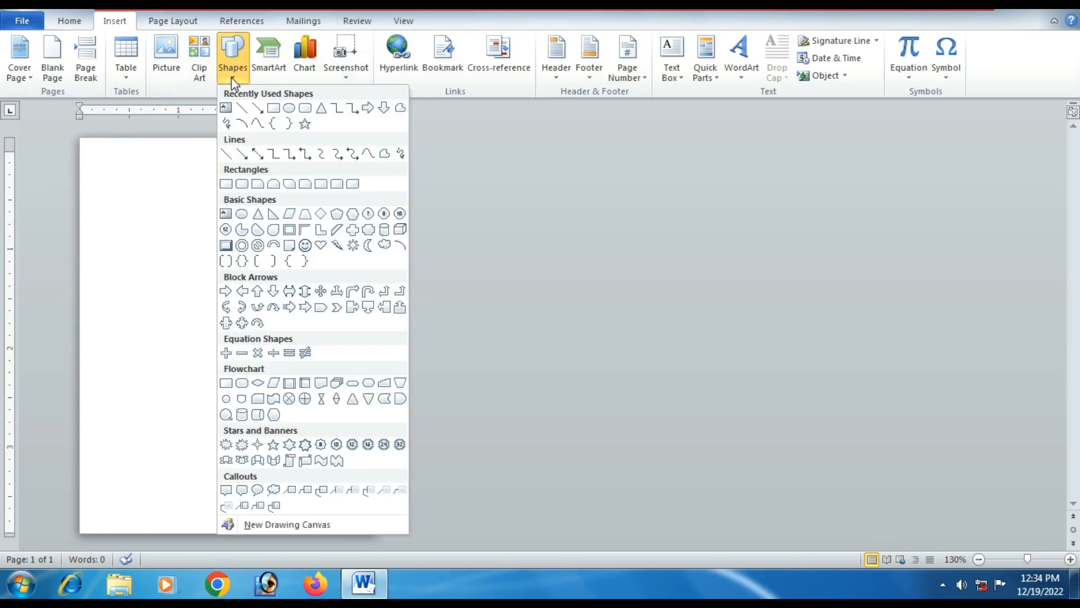
{"action": "left_click", "coordinate": [243, 186]}
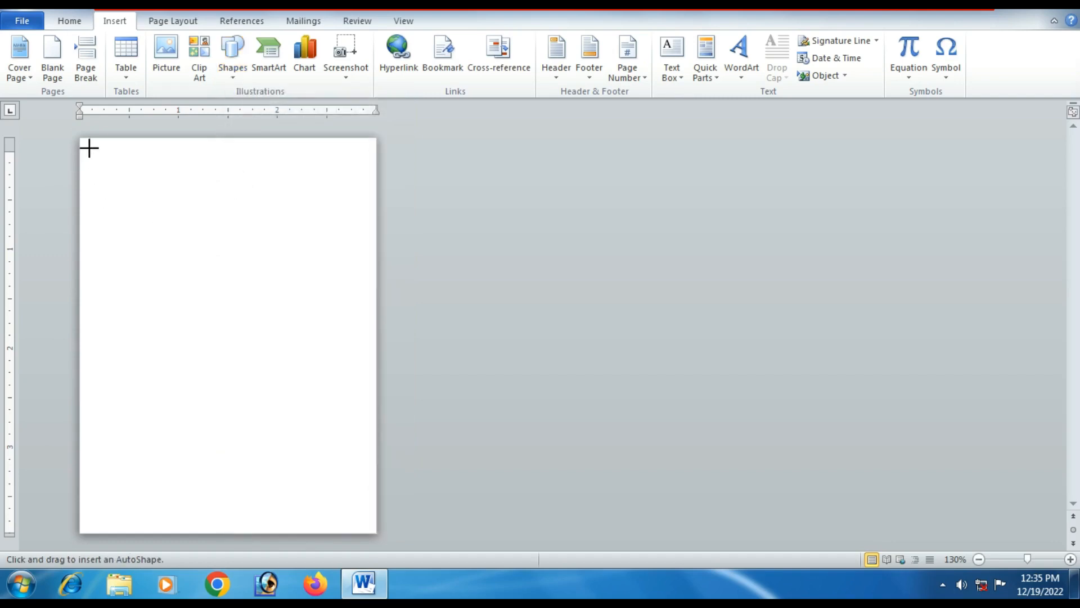
{"action": "mouse_move", "coordinate": [89, 148]}
{"action": "left_mouse_down"}
{"action": "mouse_move", "coordinate": [241, 231]}
{"action": "mouse_move", "coordinate": [367, 525]}
{"action": "left_mouse_up"}
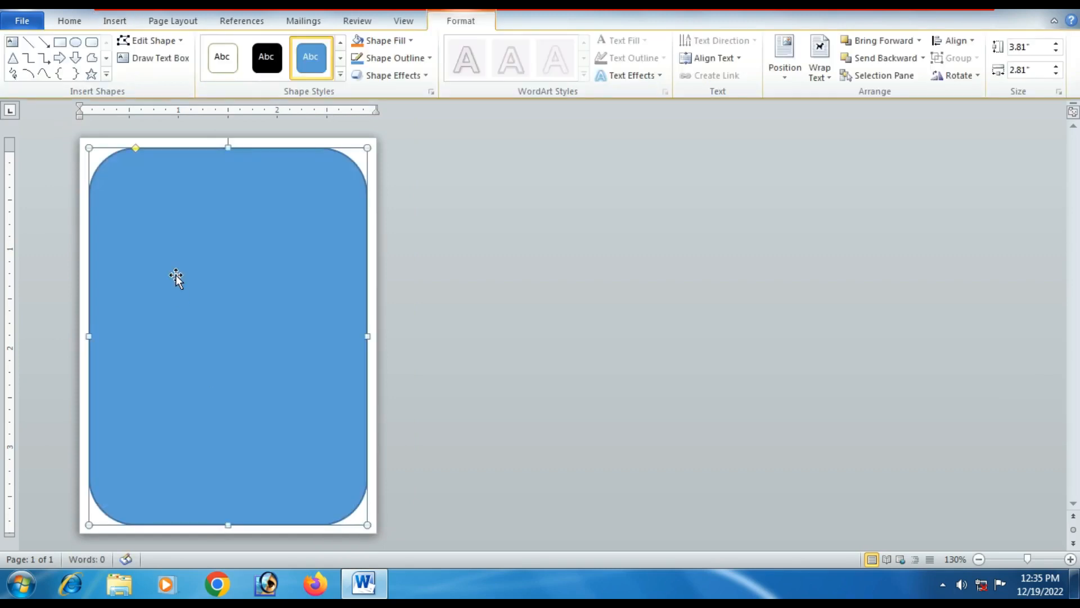
{"action": "left_click_drag", "start_coordinate": [136, 148], "coordinate": [120, 150]}
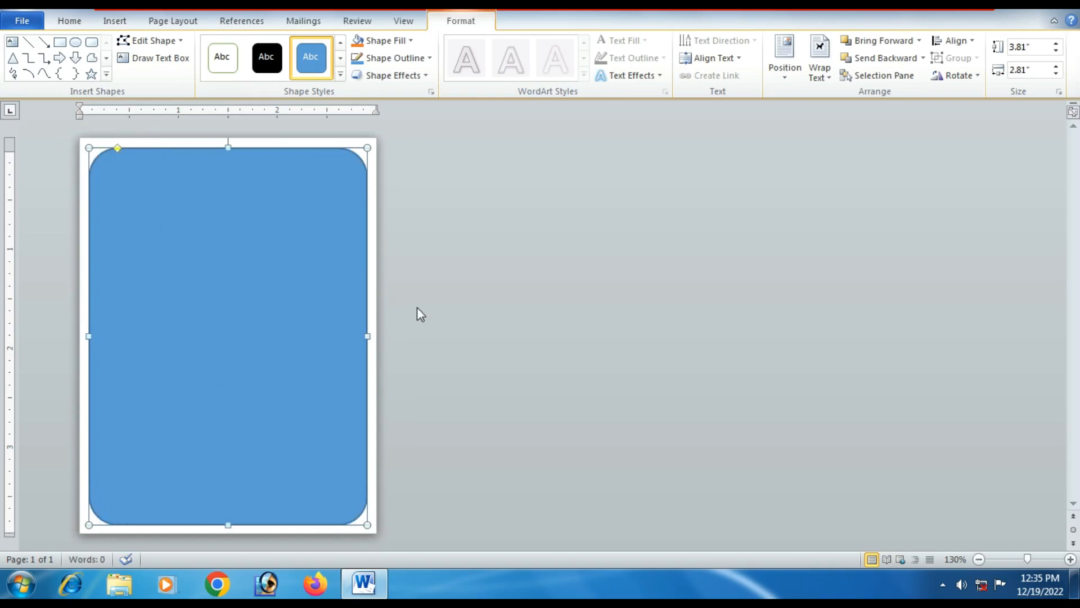
- Set the outline colour of the rounded rectangle to standard red
{"action": "left_click", "coordinate": [431, 319]}
{"action": "left_click", "coordinate": [257, 332]}
{"action": "left_click", "coordinate": [465, 22]}
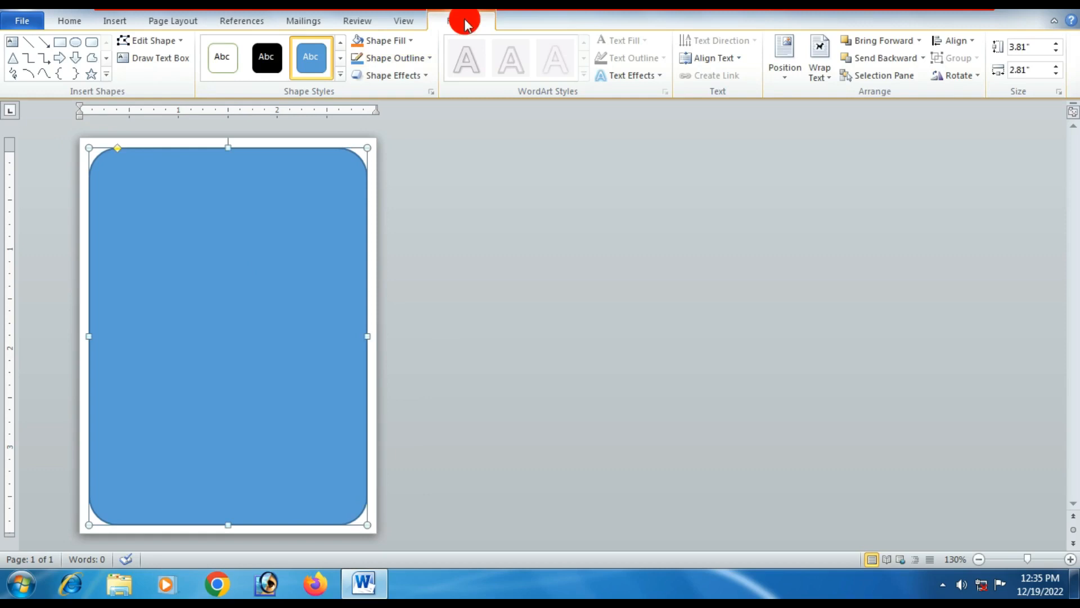
{"action": "left_click", "coordinate": [429, 60]}
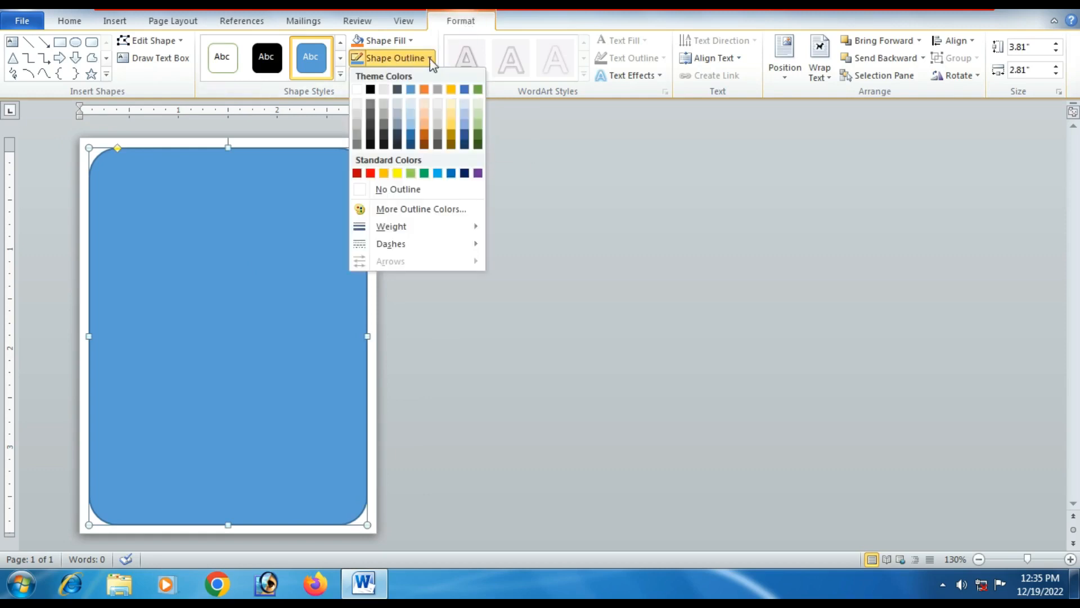
{"action": "left_click", "coordinate": [370, 174]}
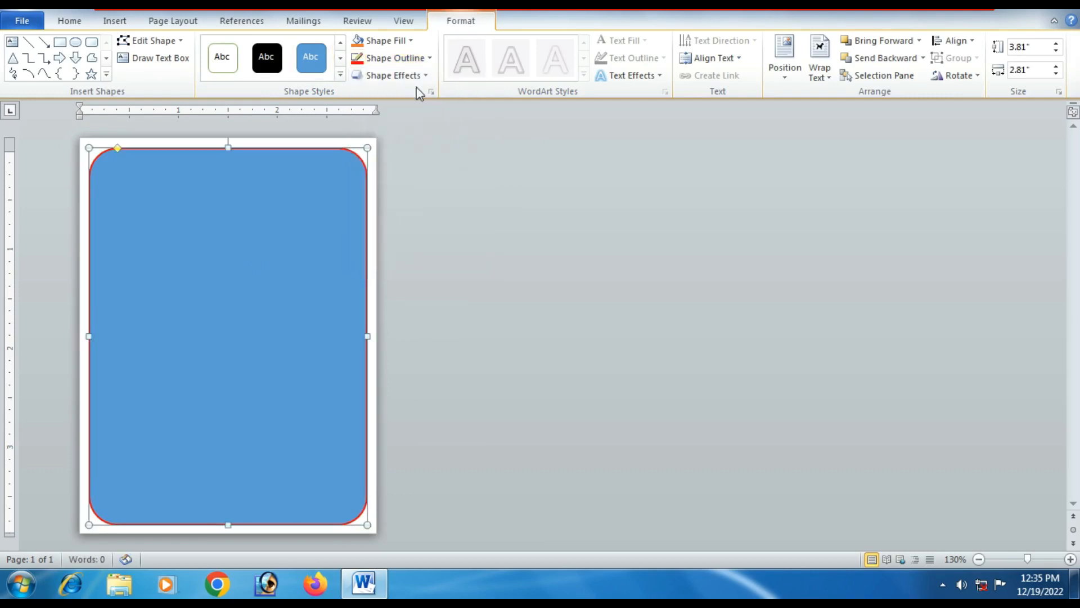
- Change the rounded rectangle's outline to the double-line compound type with a width of 6 pt
{"action": "left_click", "coordinate": [429, 59]}
{"action": "mouse_move", "coordinate": [475, 227]}
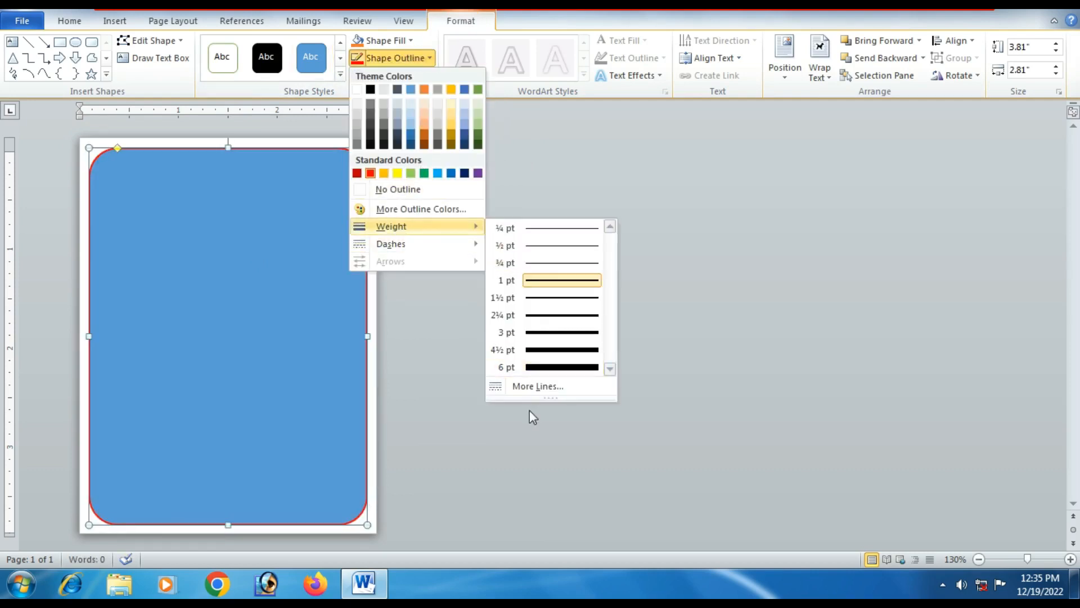
{"action": "left_click", "coordinate": [570, 388]}
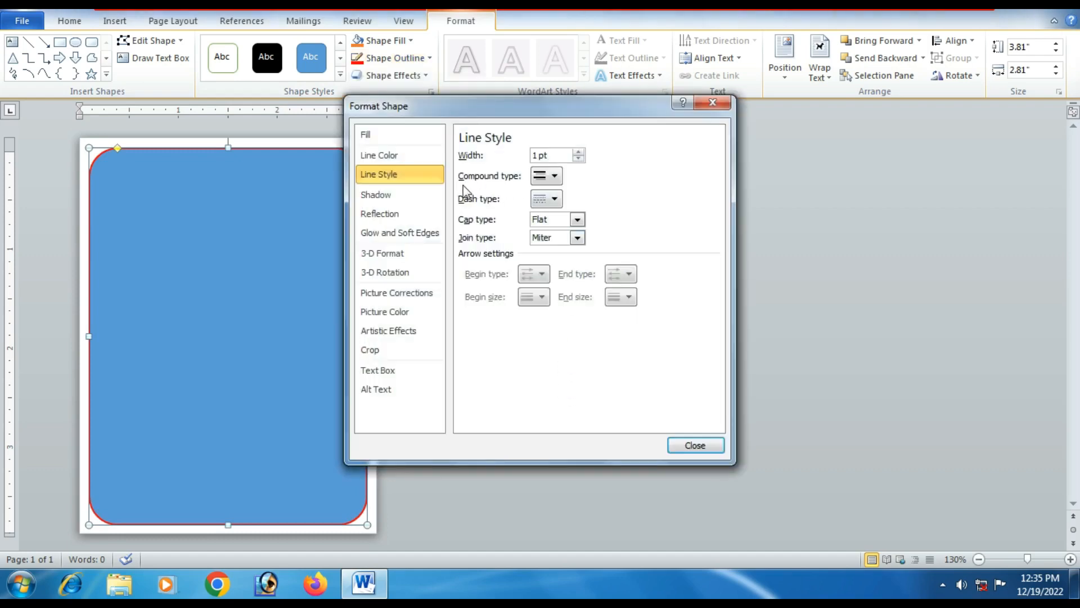
{"action": "left_click", "coordinate": [552, 176]}
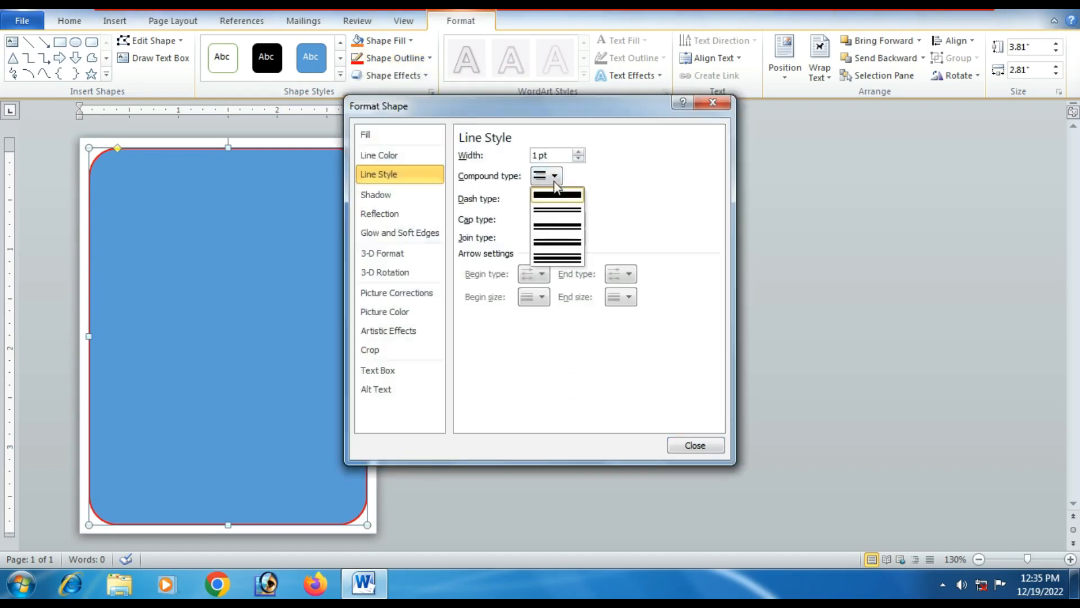
{"action": "left_click", "coordinate": [555, 215]}
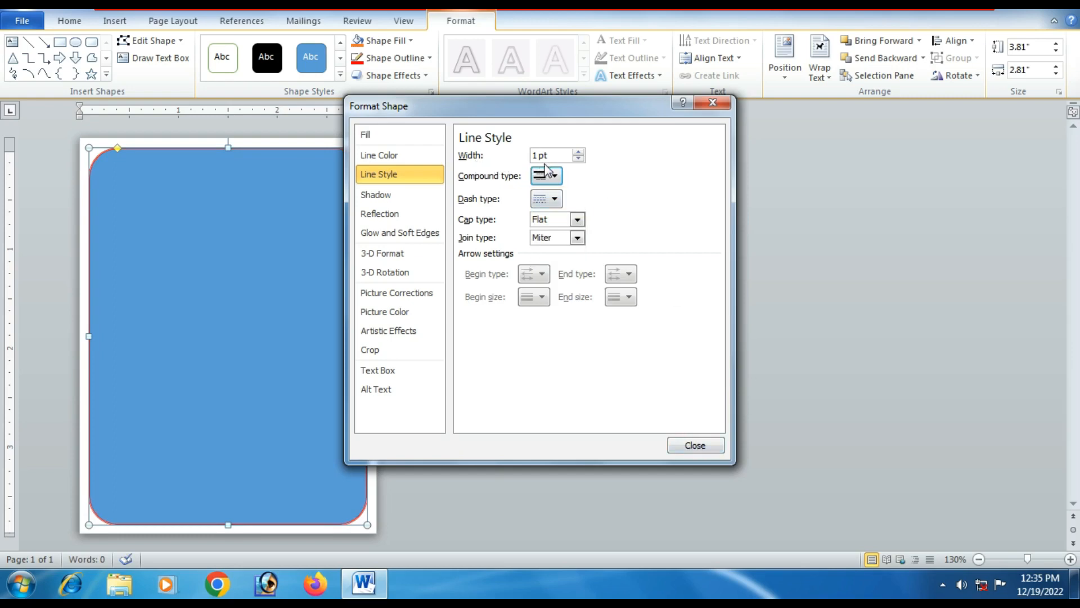
{"action": "left_click", "coordinate": [579, 153]}
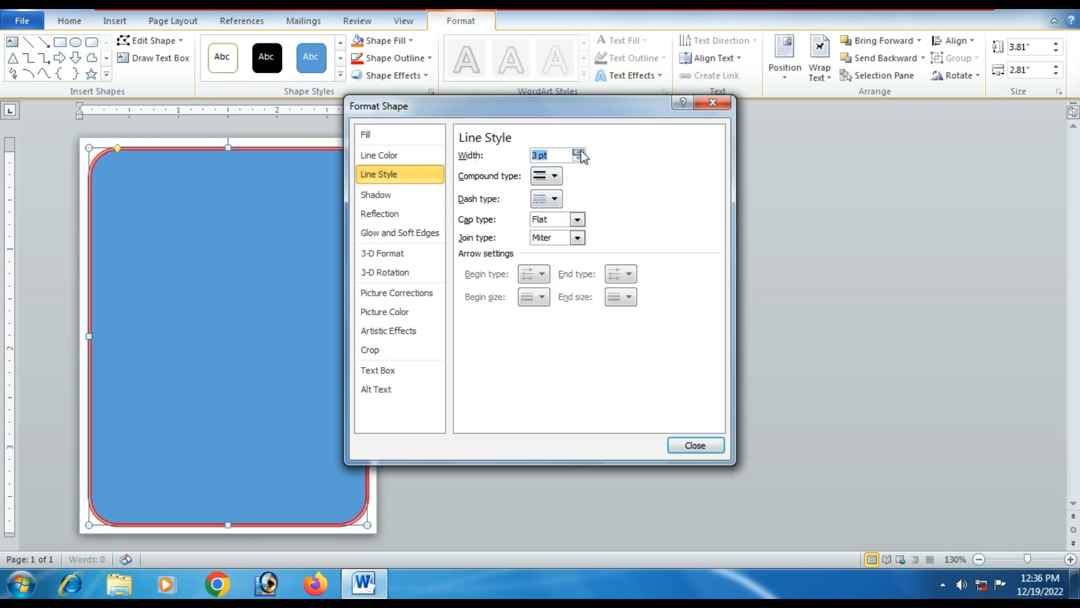
{"action": "left_click", "coordinate": [579, 153]}
{"action": "left_click", "coordinate": [579, 152]}
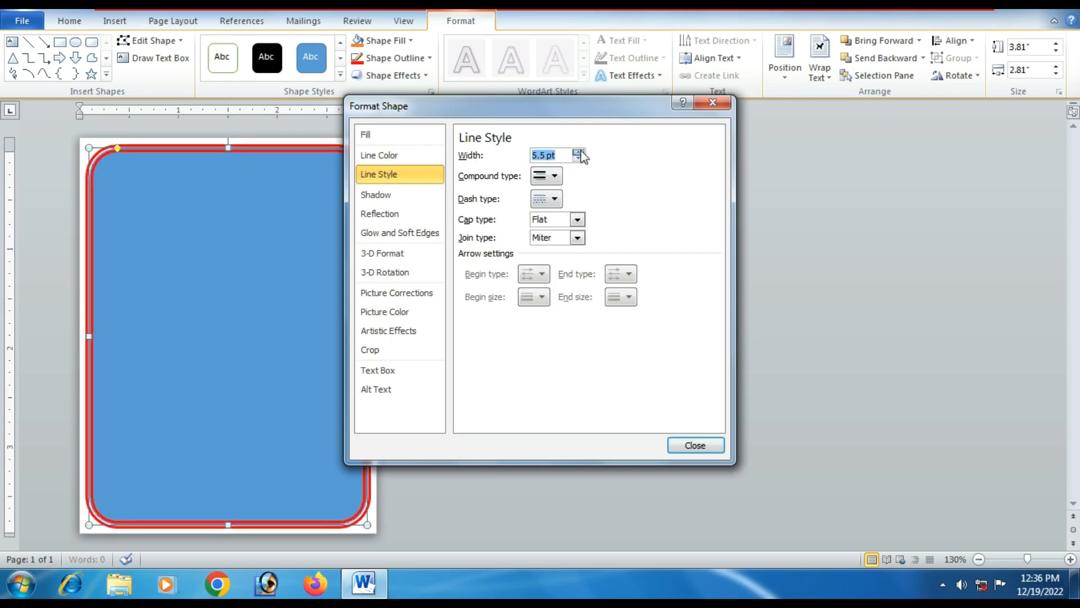
{"action": "left_click", "coordinate": [579, 152]}
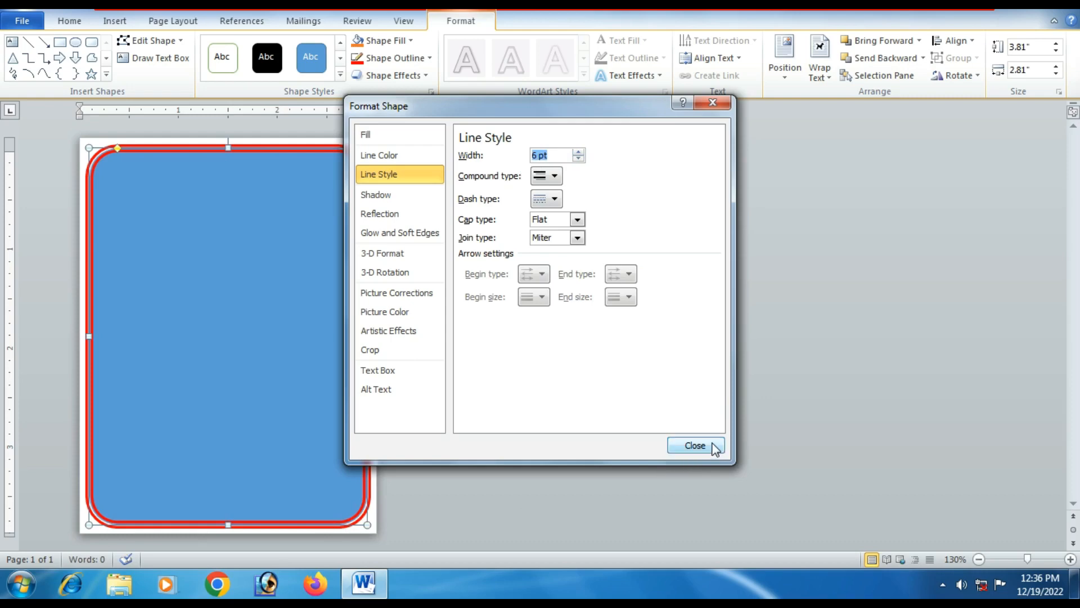
{"action": "left_click", "coordinate": [695, 445]}
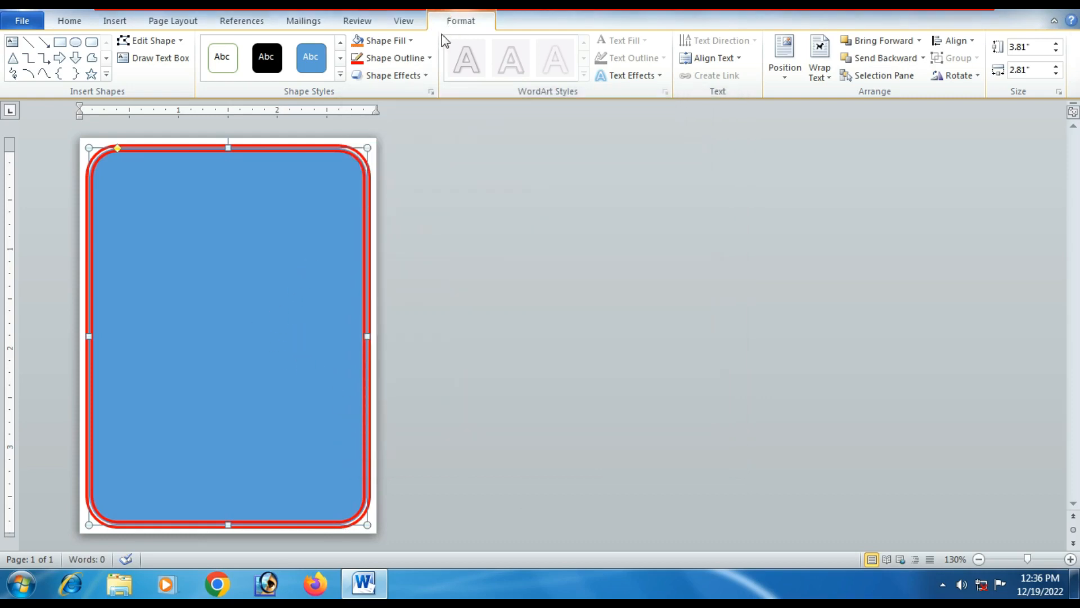
- Give the rounded rectangle a gradient fill and set its first gradient stop to standard red
{"action": "left_click", "coordinate": [413, 42]}
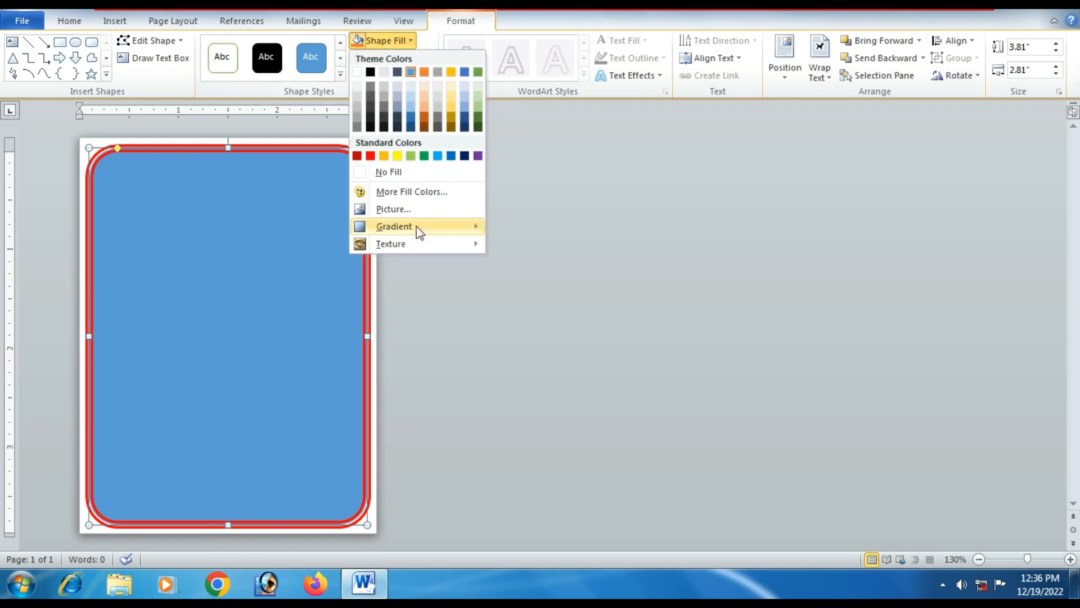
{"action": "mouse_move", "coordinate": [390, 228]}
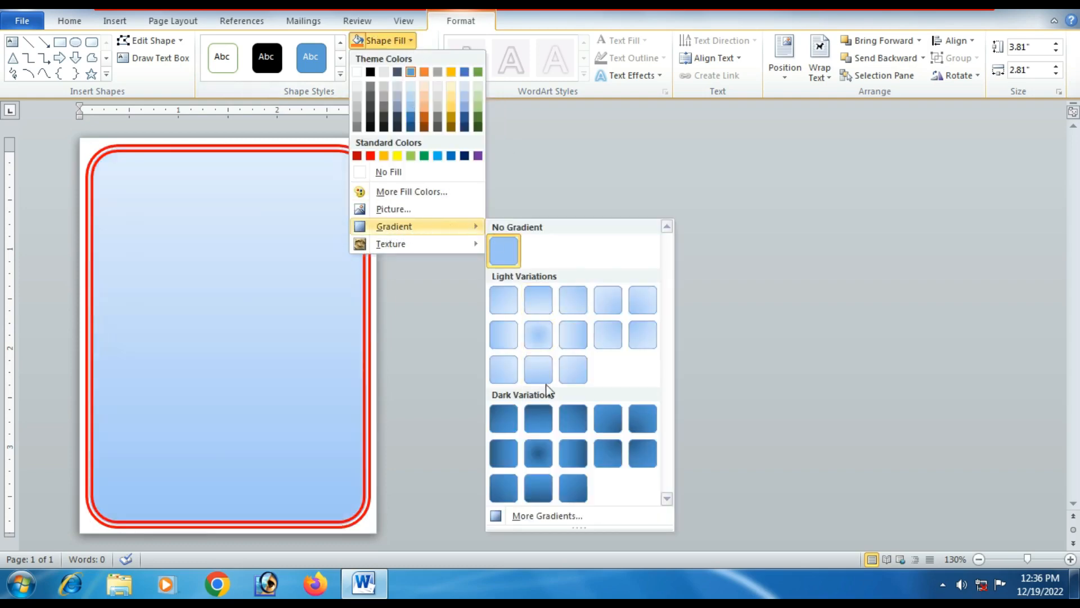
{"action": "left_click", "coordinate": [590, 516]}
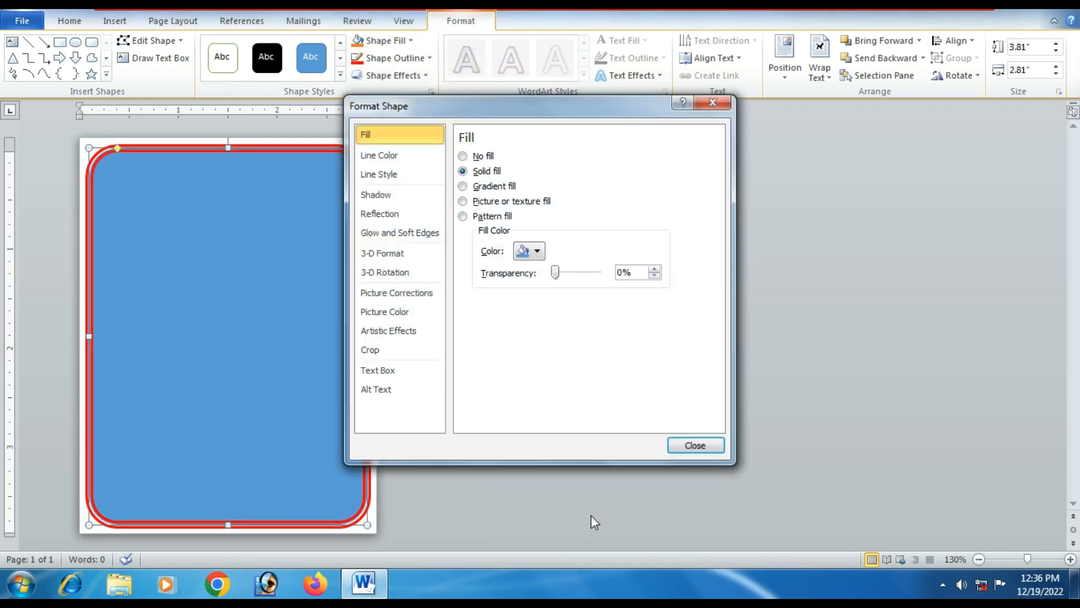
{"action": "left_click", "coordinate": [463, 187]}
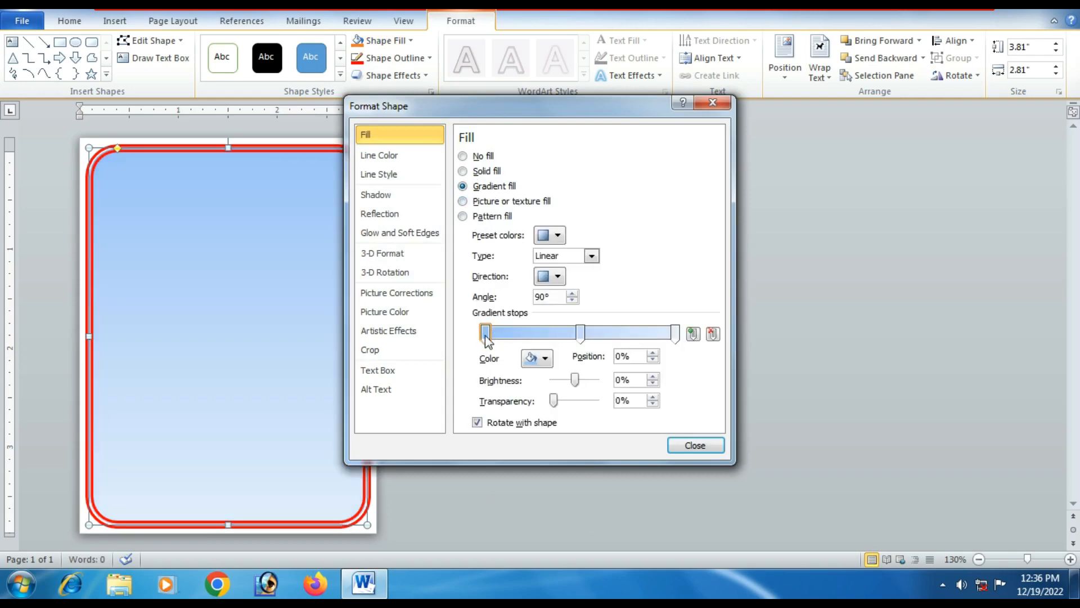
{"action": "left_click", "coordinate": [545, 358]}
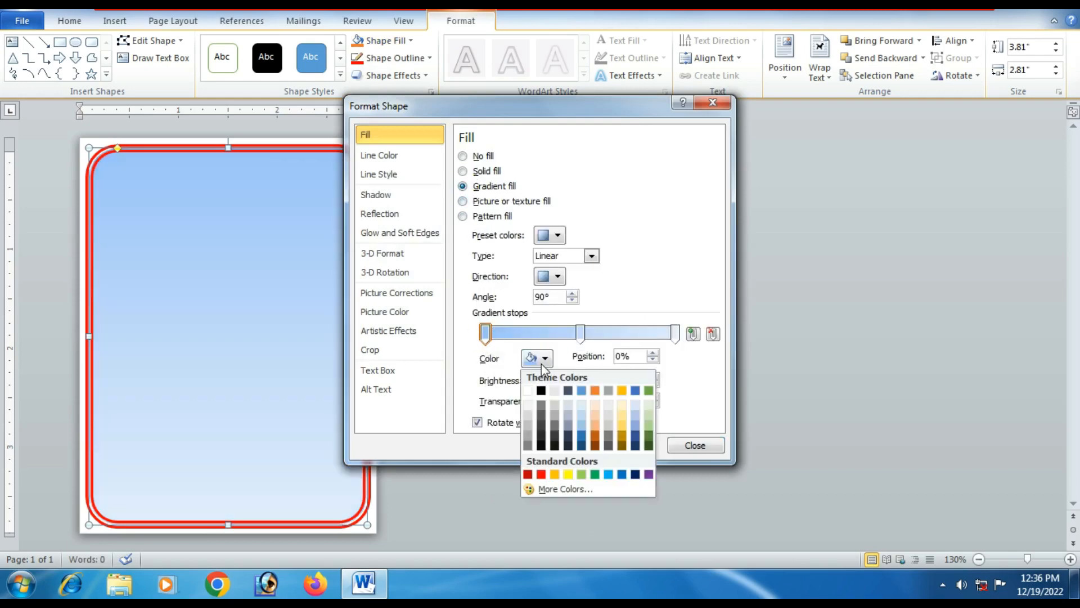
{"action": "left_click", "coordinate": [541, 475]}
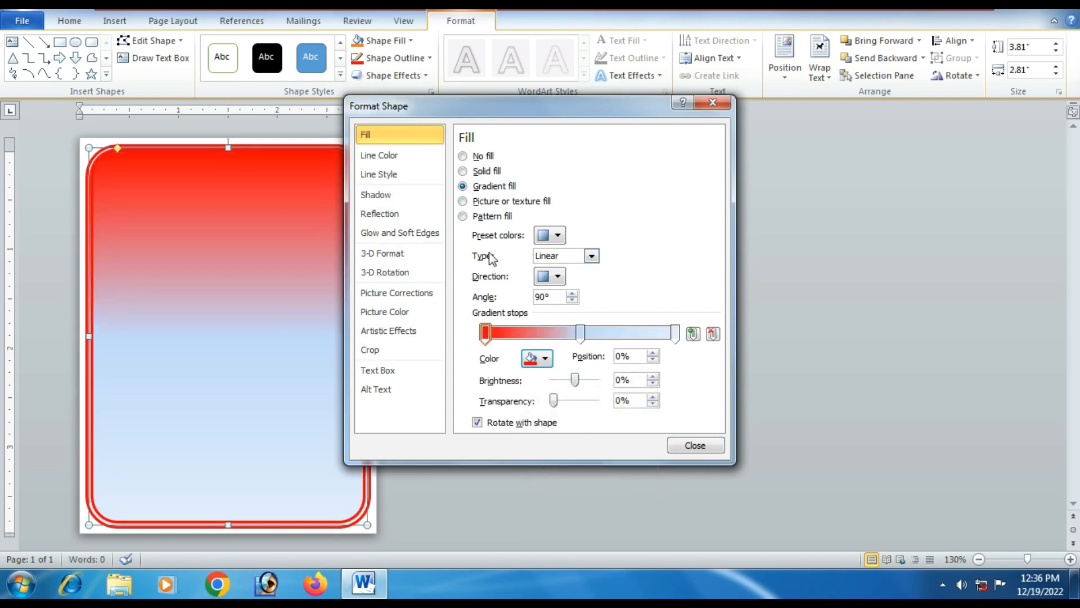
- Set the gradient type to Radial with the direction spreading from the centre
{"action": "left_click", "coordinate": [591, 256]}
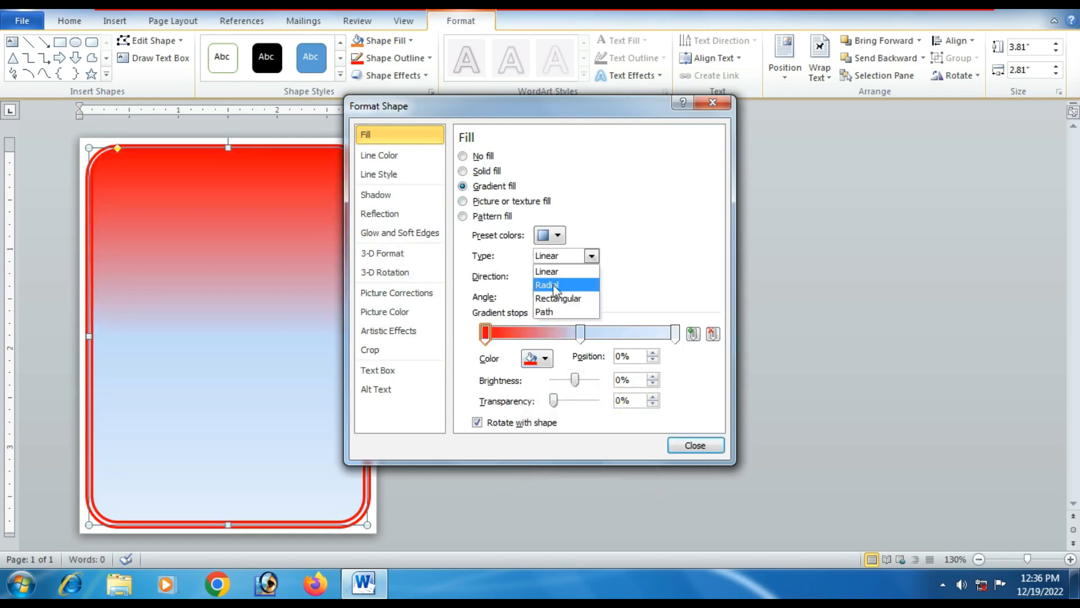
{"action": "left_click", "coordinate": [595, 285]}
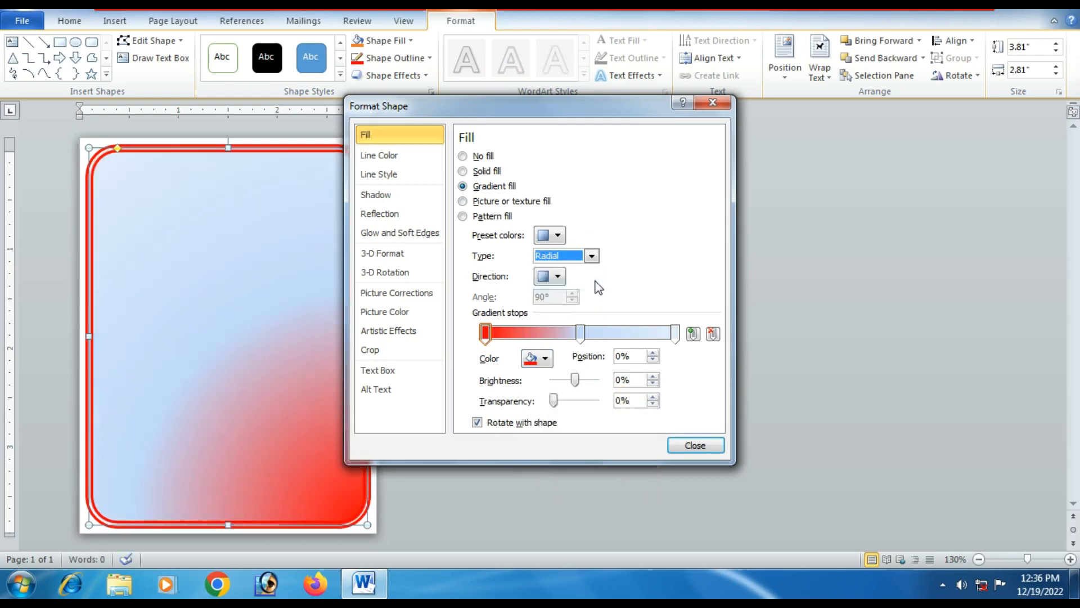
{"action": "left_click", "coordinate": [558, 276]}
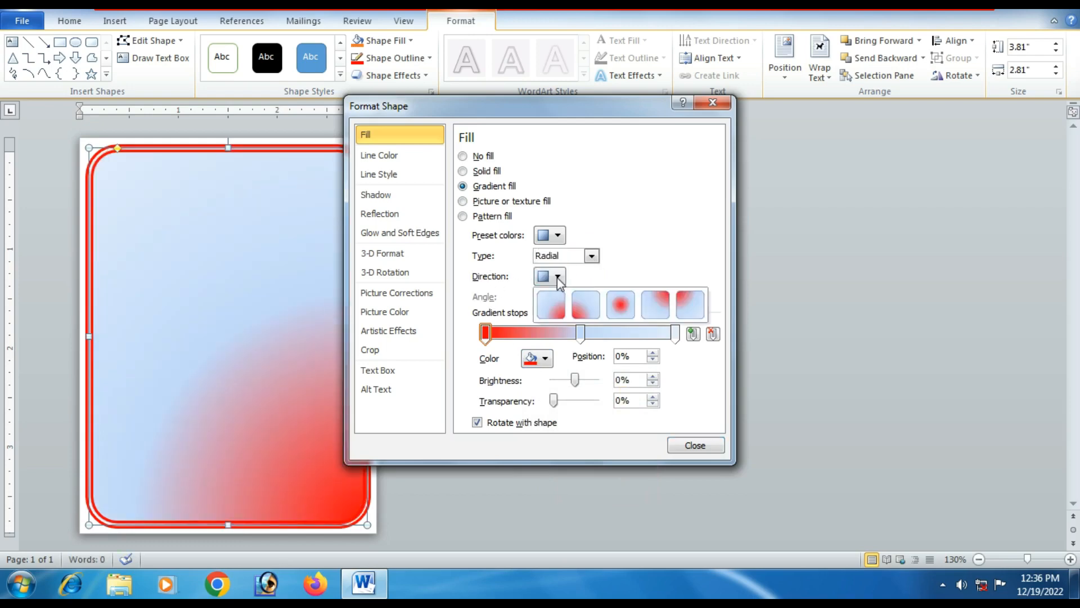
{"action": "left_click", "coordinate": [618, 307]}
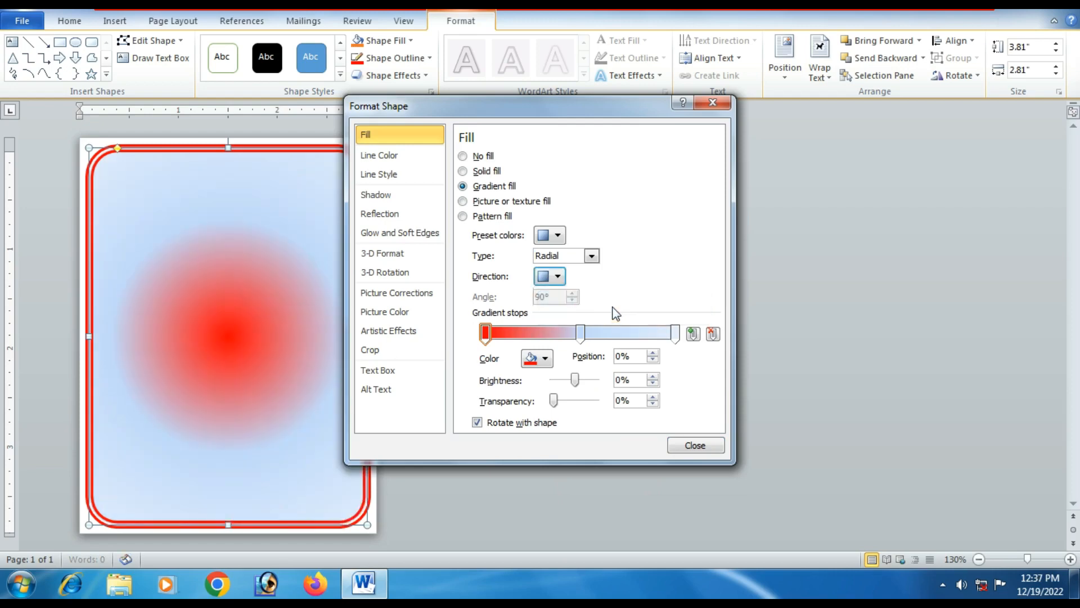
- Set the middle gradient stop, at 50%, to standard dark red
{"action": "left_click", "coordinate": [580, 333]}
{"action": "left_click", "coordinate": [548, 360]}
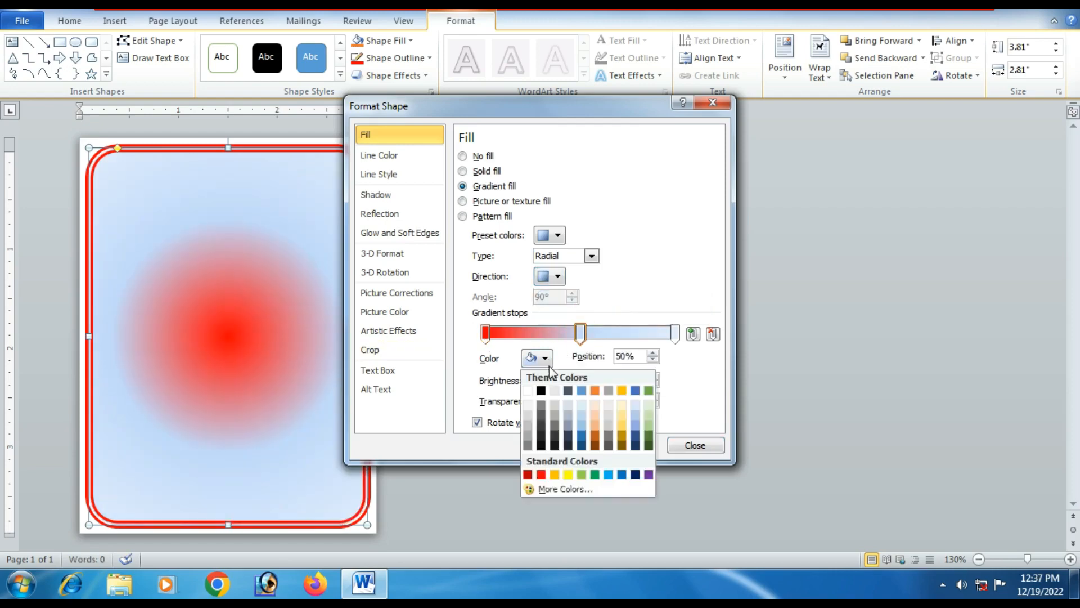
{"action": "left_click", "coordinate": [528, 474]}
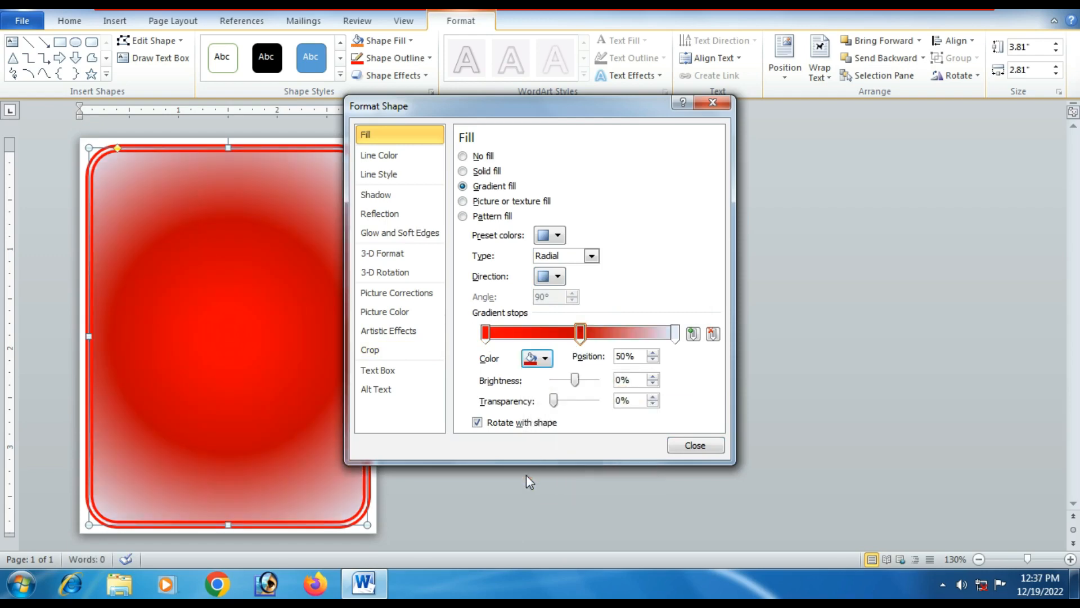
- Move the dark red gradient stop to about four-fifths of the gradient bar and the red stop to about its middle
{"action": "left_click", "coordinate": [585, 334]}
{"action": "left_click_drag", "start_coordinate": [587, 336], "coordinate": [611, 334]}
{"action": "left_click", "coordinate": [507, 334]}
{"action": "left_click_drag", "start_coordinate": [512, 336], "coordinate": [582, 340]}
- Set the last gradient stop, at 100%, to a custom dark red of RGB 178, 6, 2 and finish the shape's formatting
{"action": "left_click", "coordinate": [676, 336]}
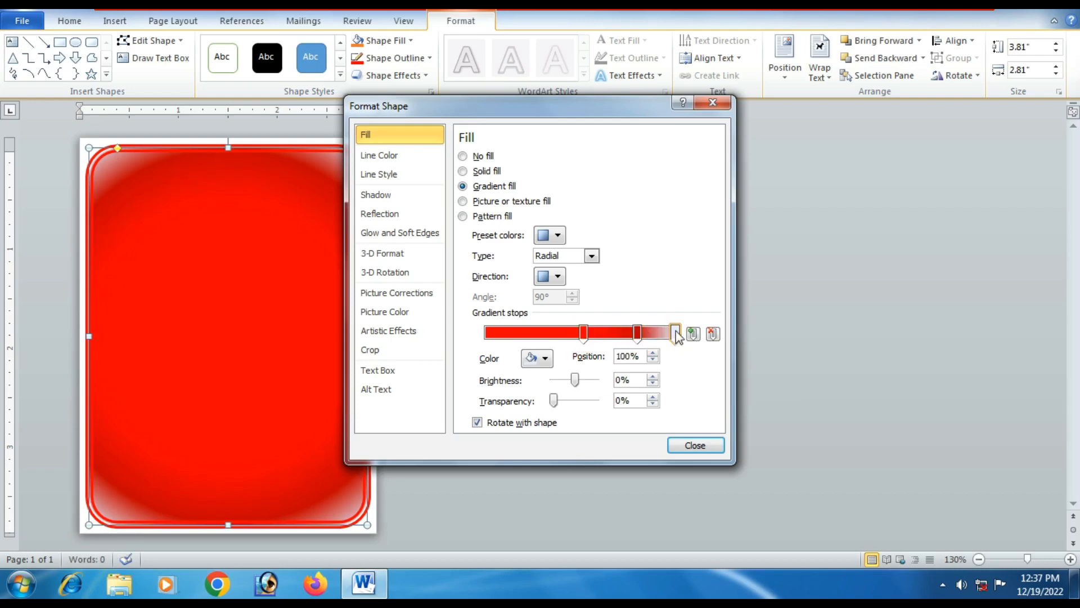
{"action": "left_click", "coordinate": [545, 359]}
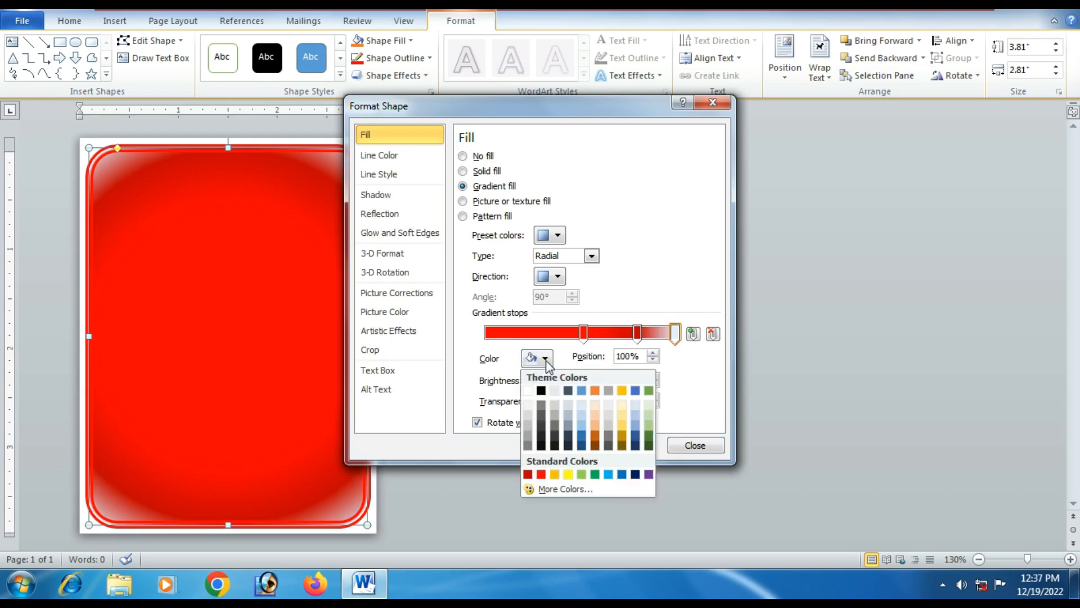
{"action": "left_click", "coordinate": [554, 489]}
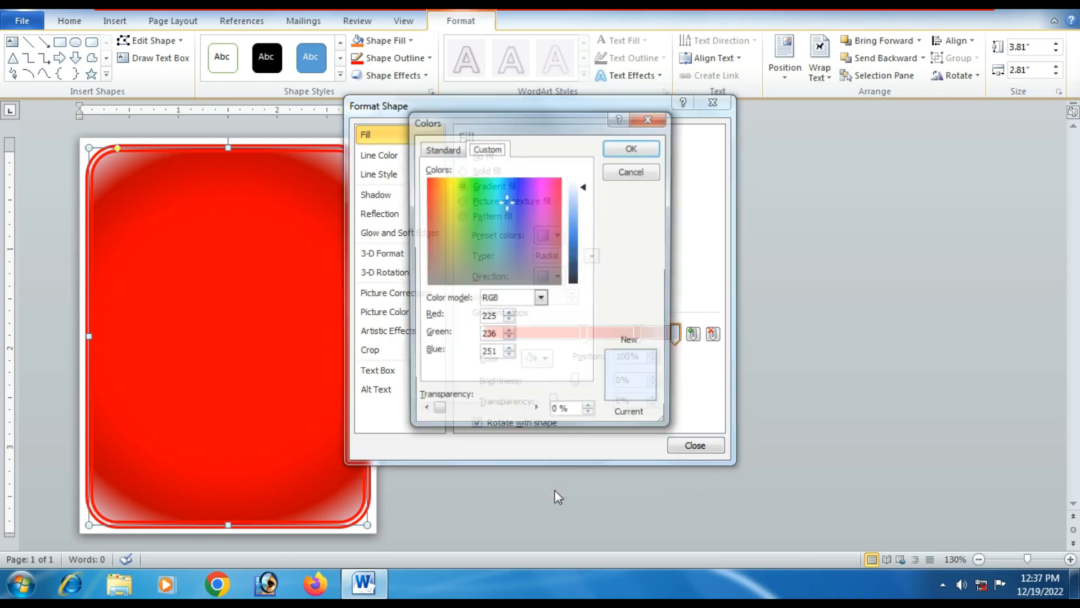
{"action": "left_click", "coordinate": [426, 180]}
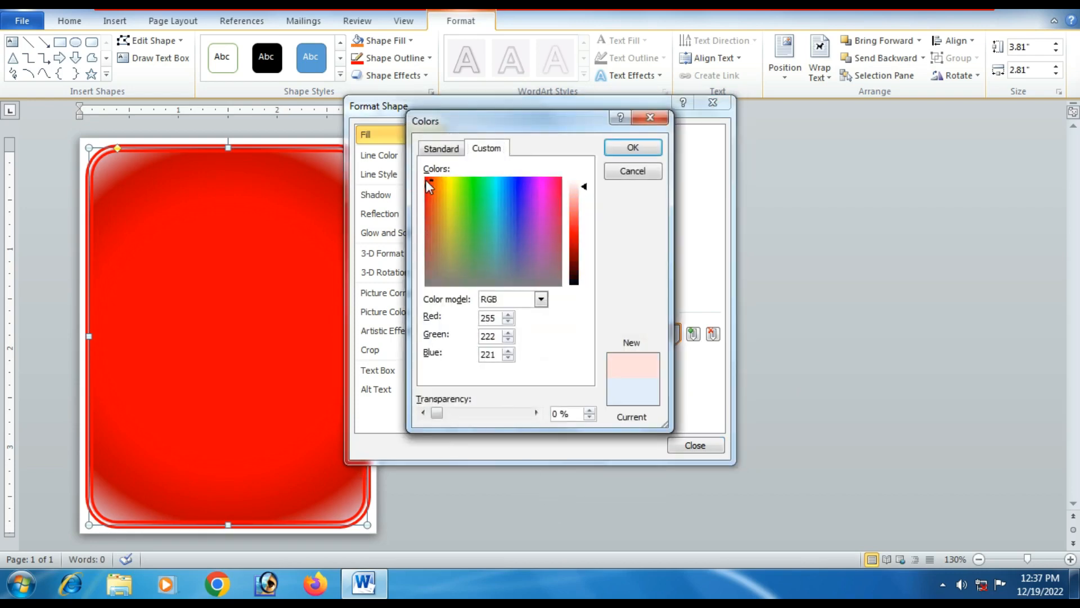
{"action": "left_click", "coordinate": [576, 235]}
{"action": "left_click", "coordinate": [576, 246]}
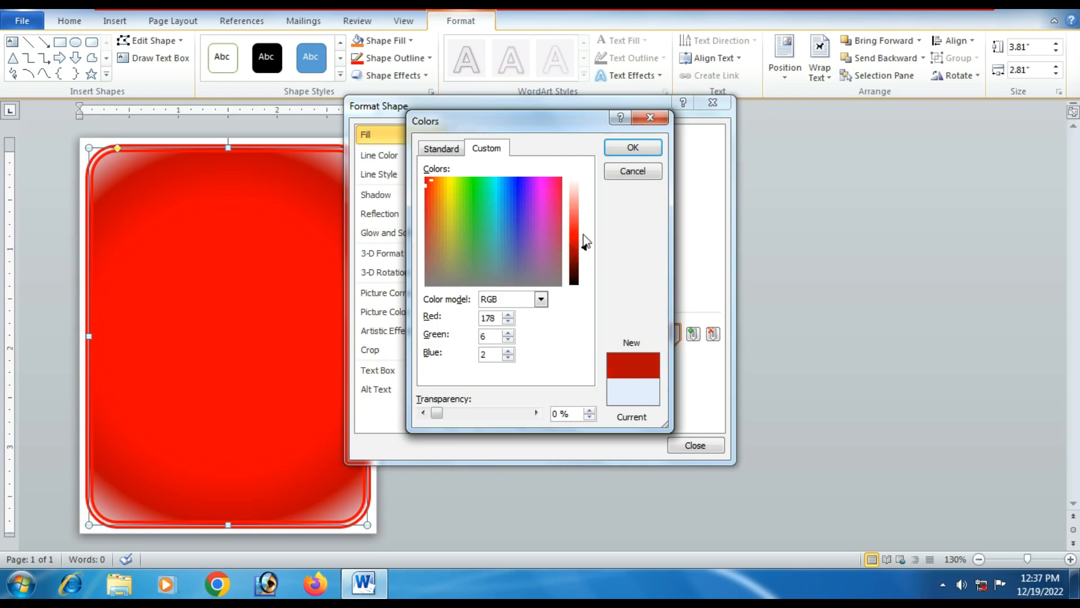
{"action": "left_click", "coordinate": [631, 148]}
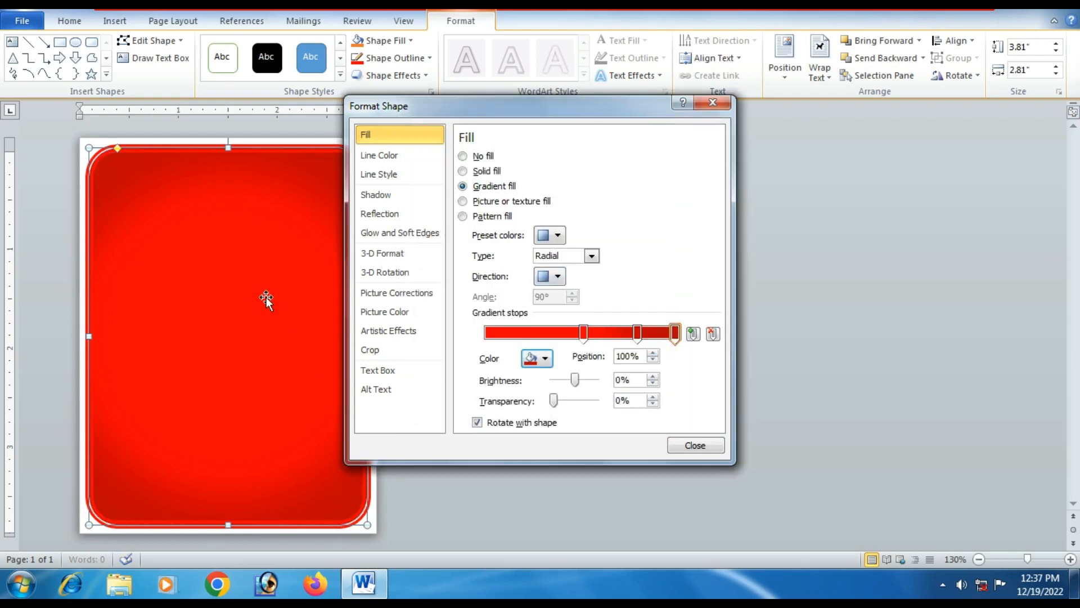
{"action": "left_click", "coordinate": [698, 448]}
{"action": "left_click", "coordinate": [484, 364]}
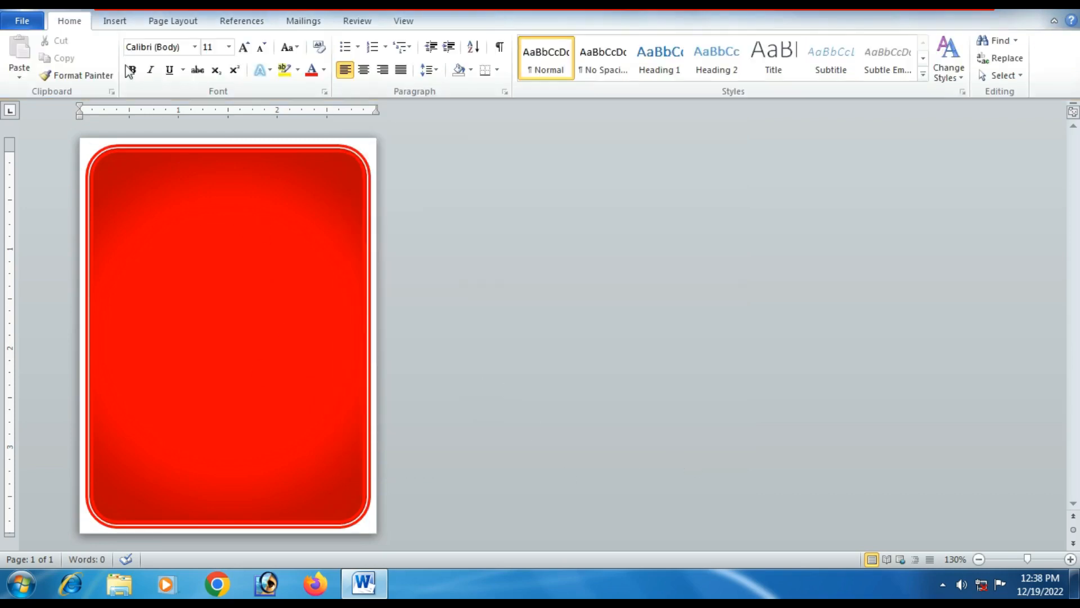
- Insert a Simple Text Box on the page and delete its placeholder text
{"action": "left_click", "coordinate": [110, 21]}
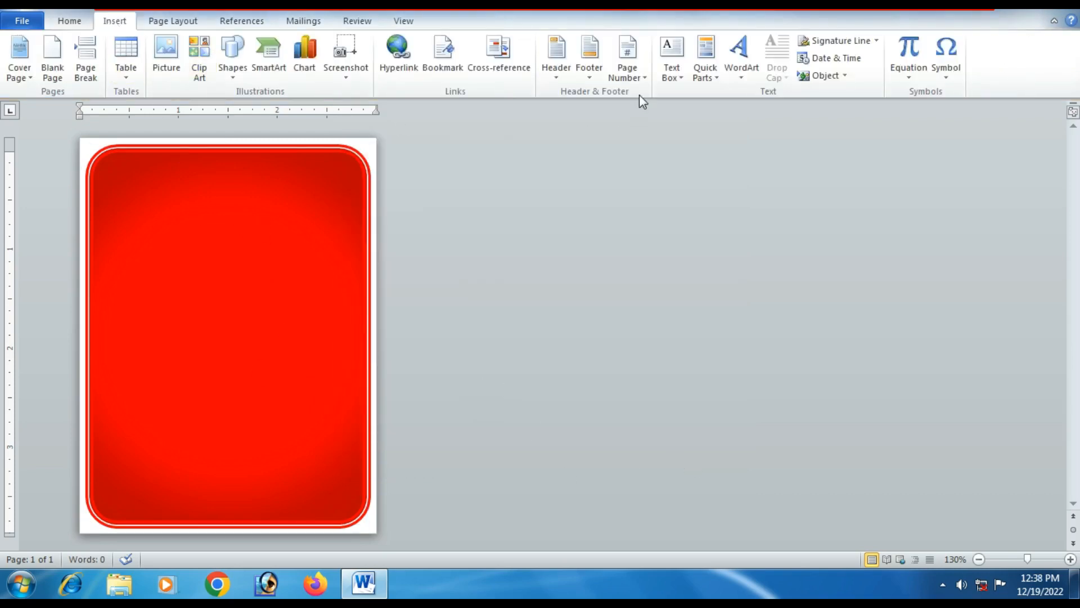
{"action": "left_click", "coordinate": [675, 73]}
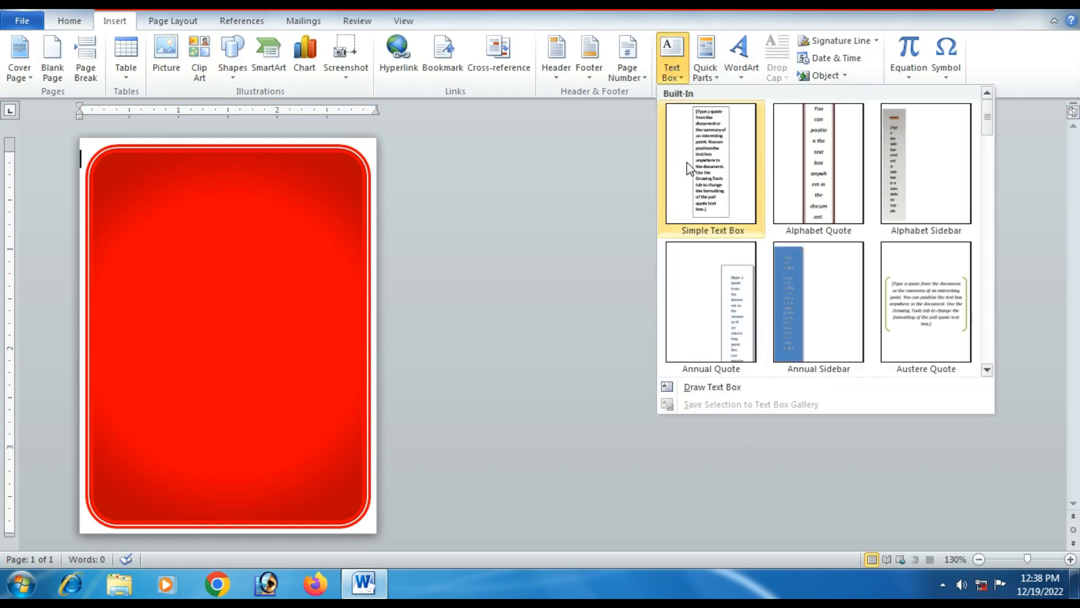
{"action": "left_click", "coordinate": [688, 167]}
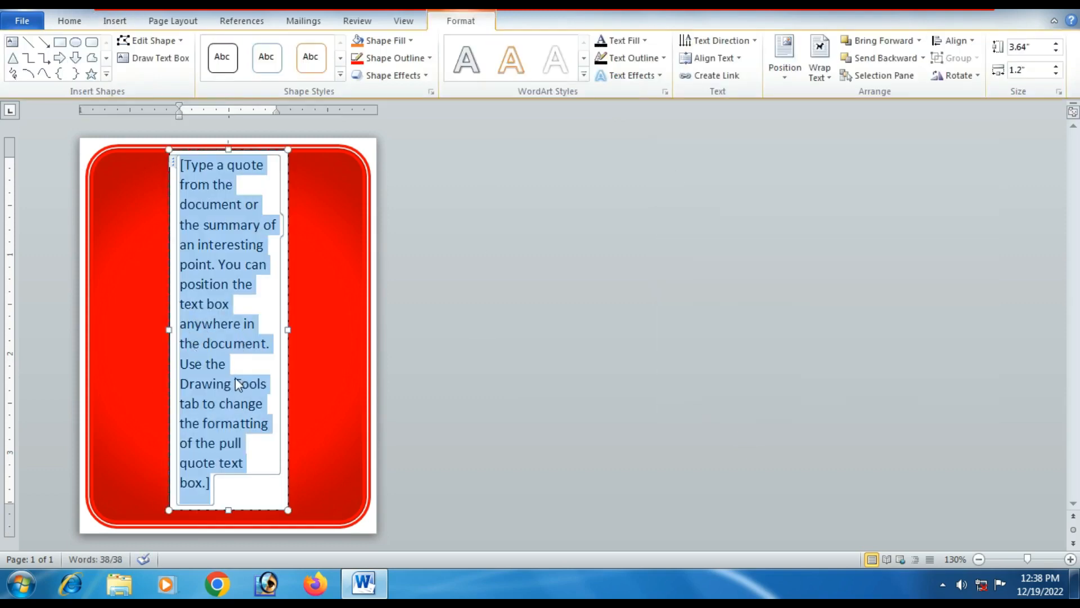
{"action": "key", "text": "Delete"}
- Resize the empty text box to about 2.56" wide and 0.48" high, spanning the upper part of the red rectangle
{"action": "left_click_drag", "start_coordinate": [288, 174], "coordinate": [325, 171]}
{"action": "mouse_move", "coordinate": [130, 171]}
{"action": "left_mouse_down"}
{"action": "mouse_move", "coordinate": [104, 172]}
{"action": "mouse_move", "coordinate": [115, 171]}
{"action": "left_mouse_up"}
{"action": "left_click_drag", "start_coordinate": [340, 172], "coordinate": [349, 171]}
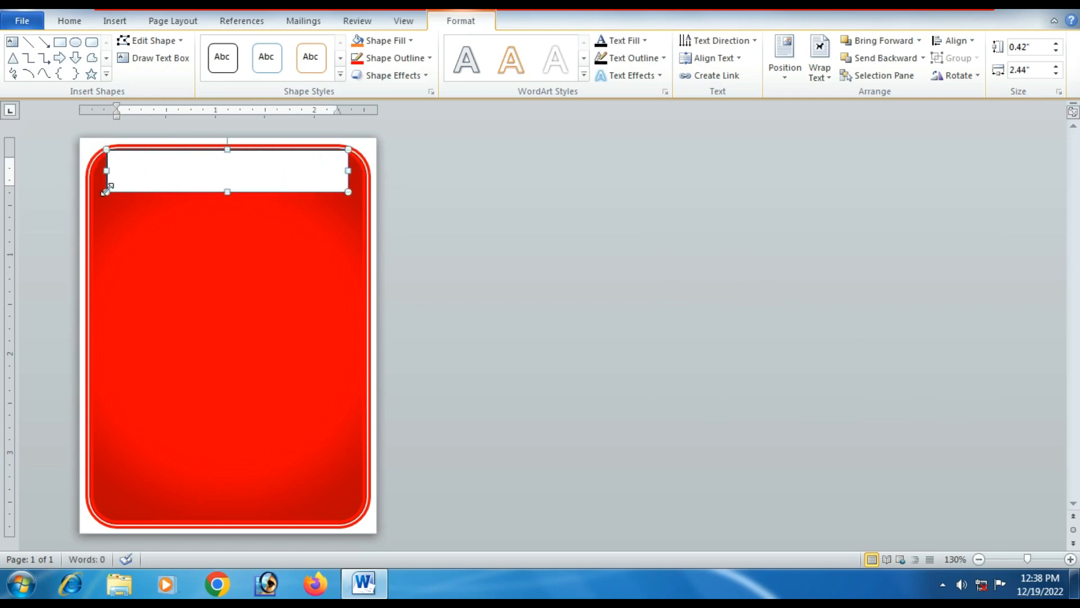
{"action": "left_click_drag", "start_coordinate": [105, 191], "coordinate": [100, 198]}
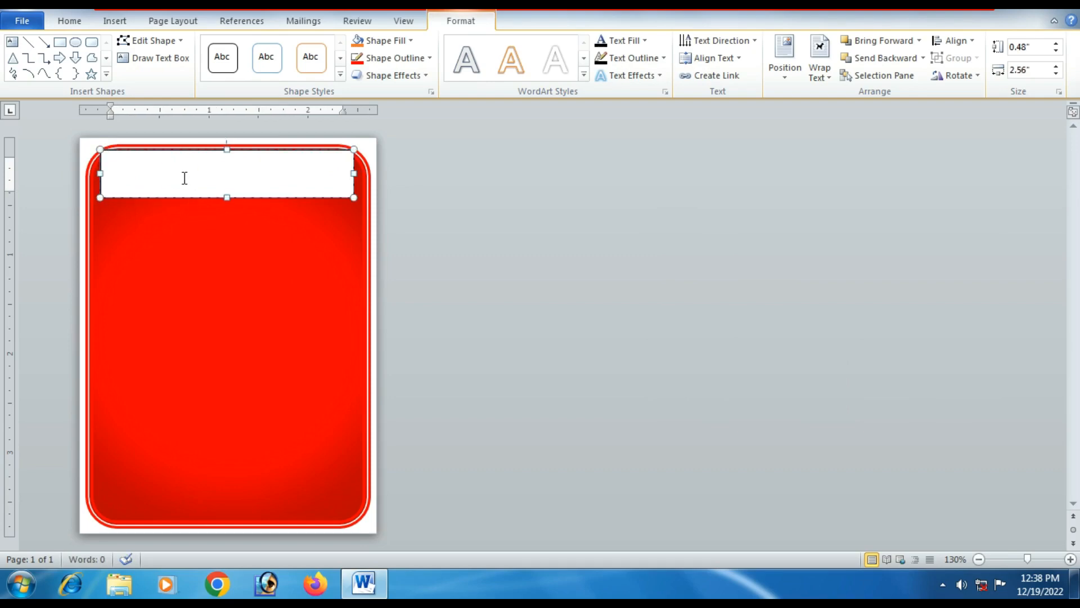
- Enter "Merry" and "Christmas" on two lines in the text box and extend the box to about 1.57" high
{"action": "type", "text": "Merry"}
{"action": "key", "text": "Return"}
{"action": "type", "text": "--"}
{"action": "type", "text": "s"}
{"action": "left_click_drag", "start_coordinate": [227, 200], "coordinate": [226, 305]}
- Format the whole Merry Christmas text as bold at font size 36
{"action": "left_click_drag", "start_coordinate": [173, 200], "coordinate": [96, 162]}
{"action": "left_click", "coordinate": [69, 21]}
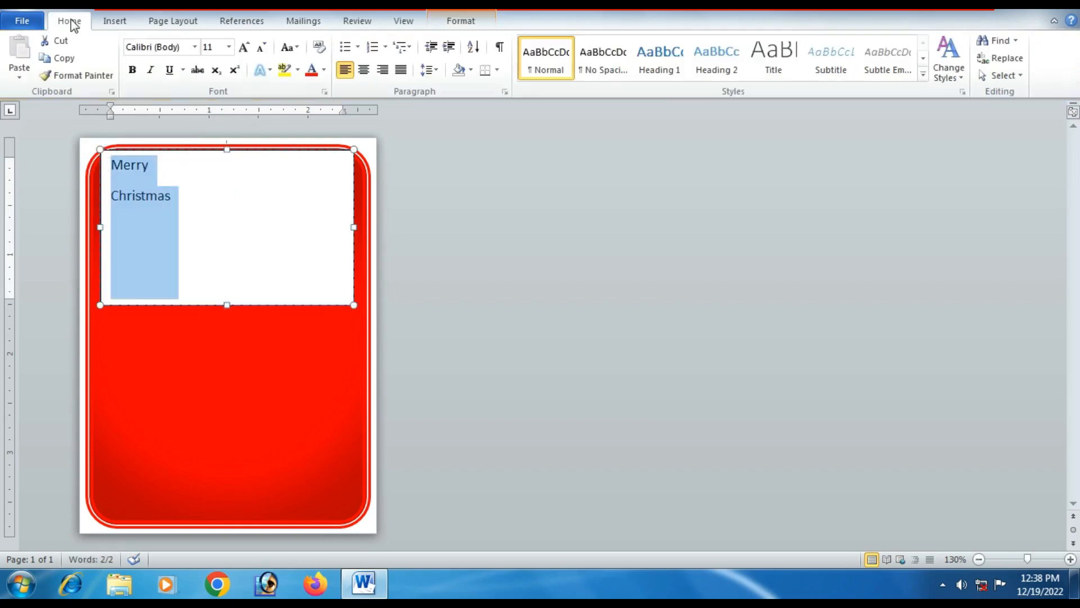
{"action": "left_click", "coordinate": [229, 48]}
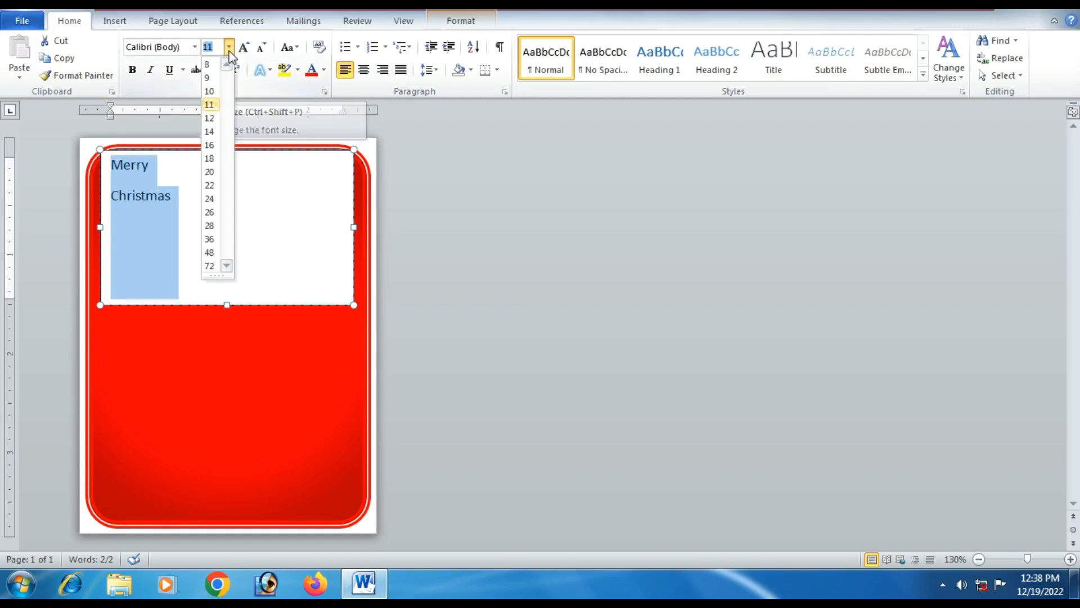
{"action": "left_click", "coordinate": [210, 240]}
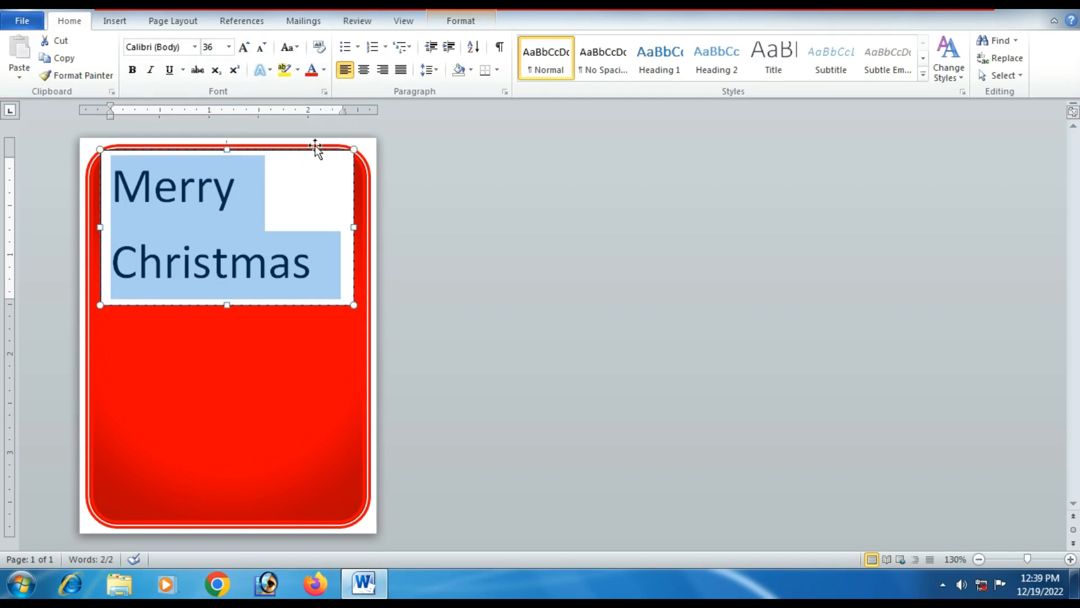
{"action": "left_click", "coordinate": [133, 70]}
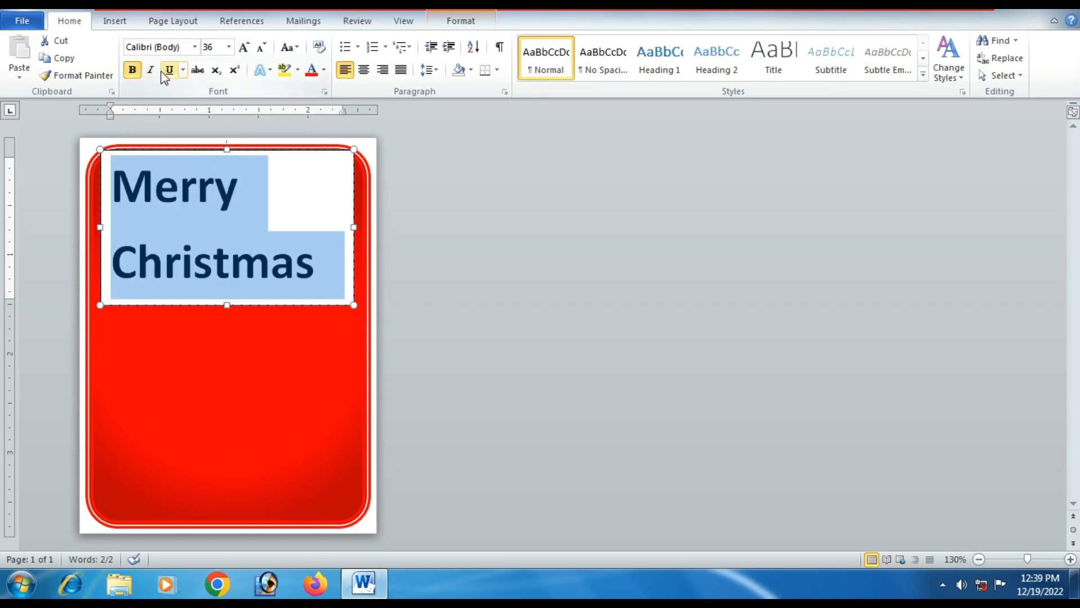
- Change the font of the Merry Christmas text to Script MT Bold
{"action": "left_click", "coordinate": [195, 48]}
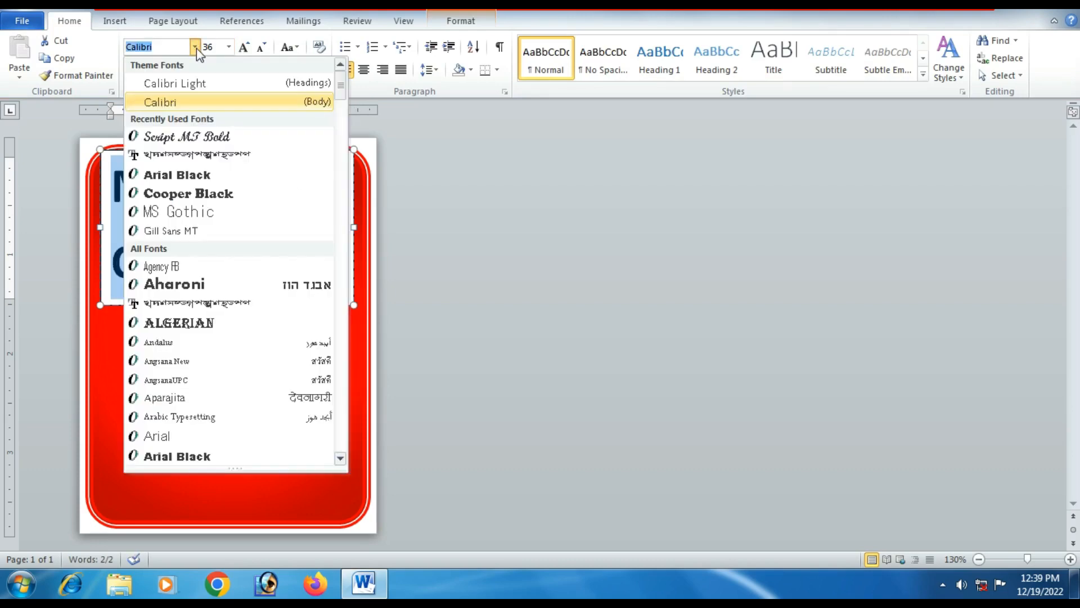
{"action": "scroll", "coordinate": [218, 287], "scroll_direction": "down", "scroll_amount": 3}
{"action": "scroll", "coordinate": [188, 337], "scroll_direction": "down", "scroll_amount": 20}
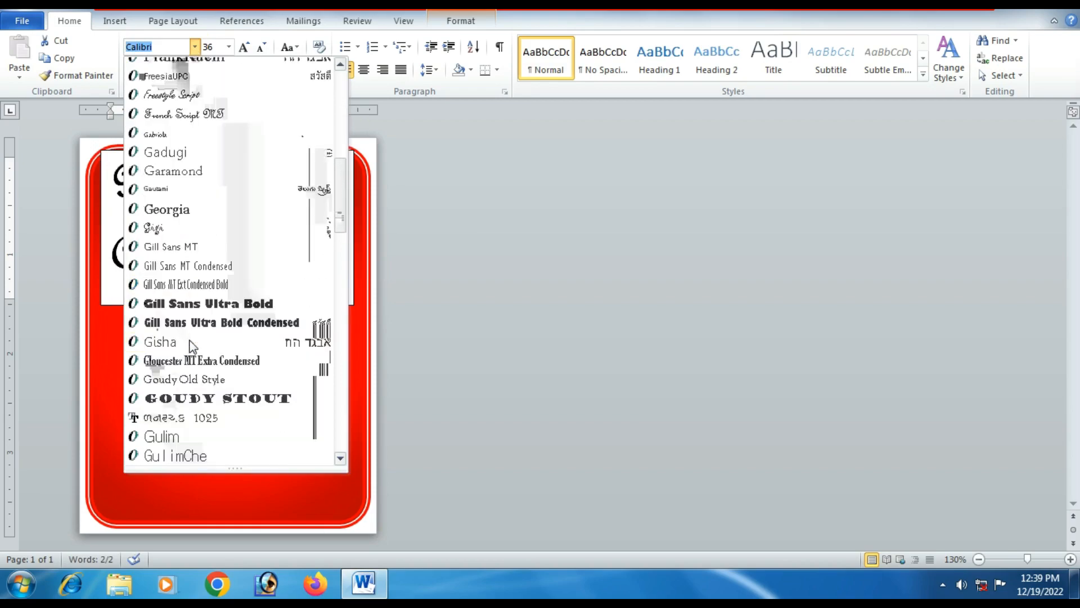
{"action": "scroll", "coordinate": [191, 346], "scroll_direction": "down", "scroll_amount": 20}
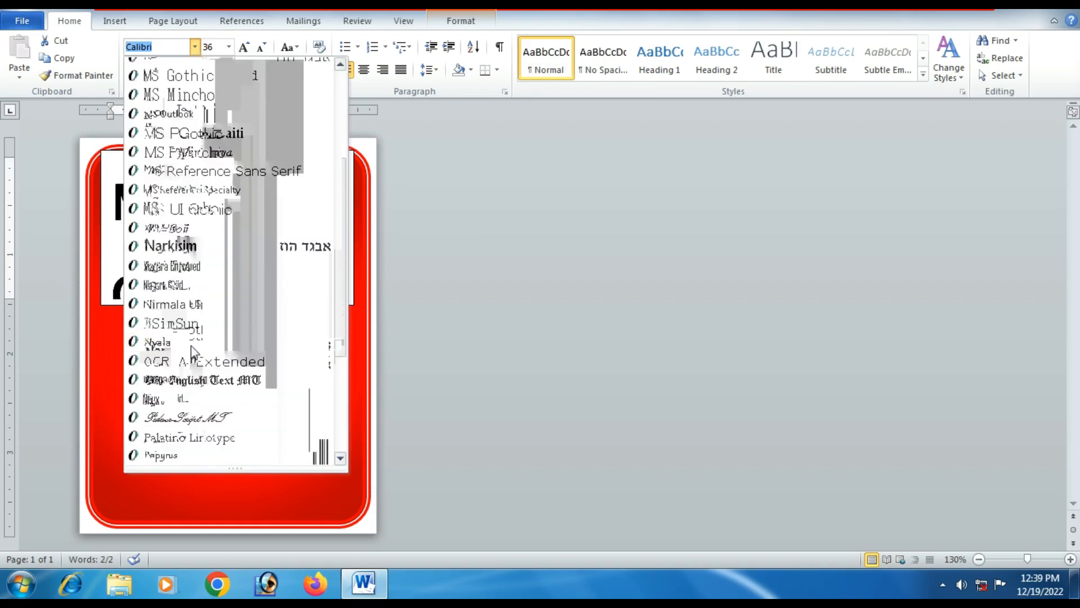
{"action": "scroll", "coordinate": [193, 355], "scroll_direction": "down", "scroll_amount": 2}
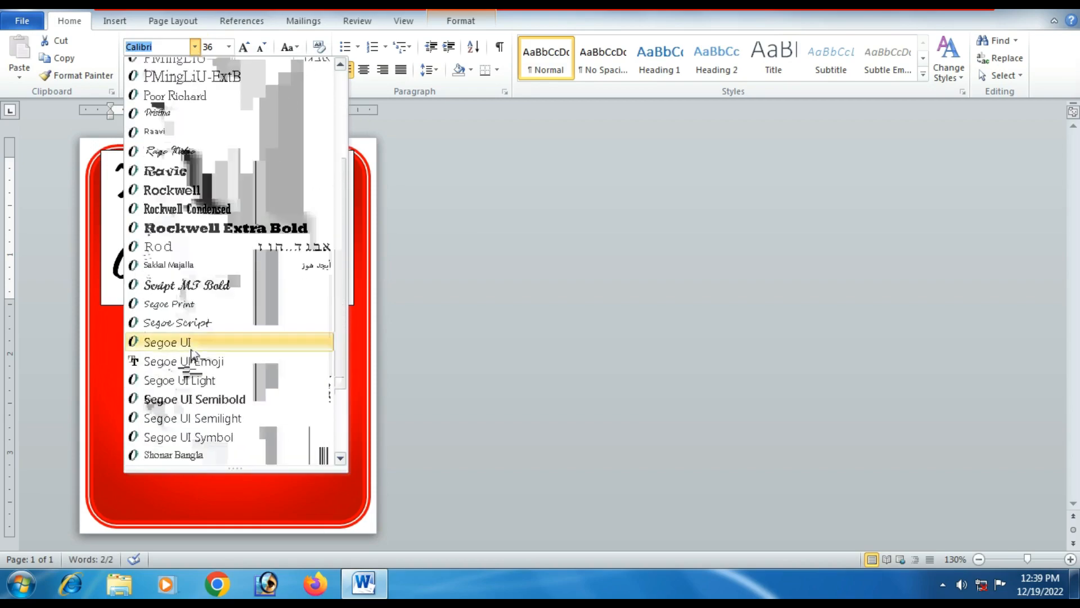
{"action": "left_click", "coordinate": [210, 289]}
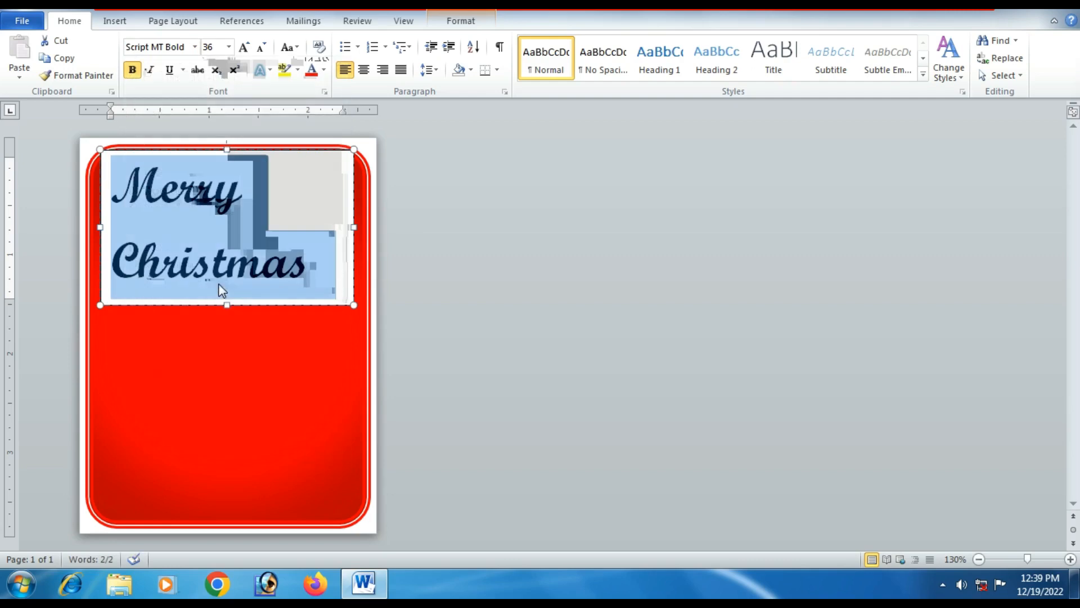
- Remove the space after the greeting's paragraphs and set their line spacing to 1.0
{"action": "left_click", "coordinate": [437, 71]}
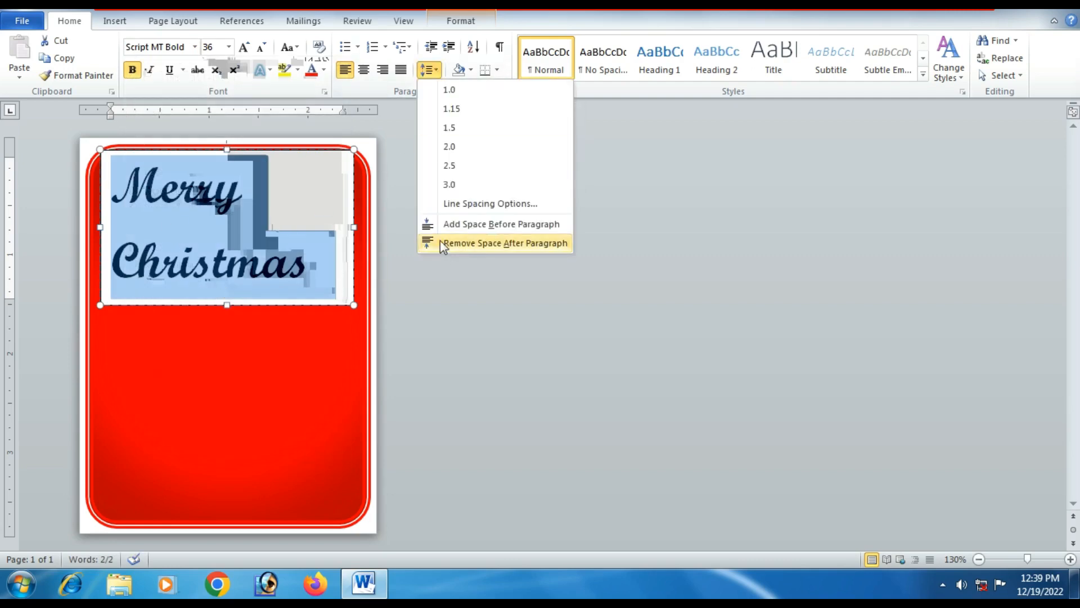
{"action": "left_click", "coordinate": [524, 244]}
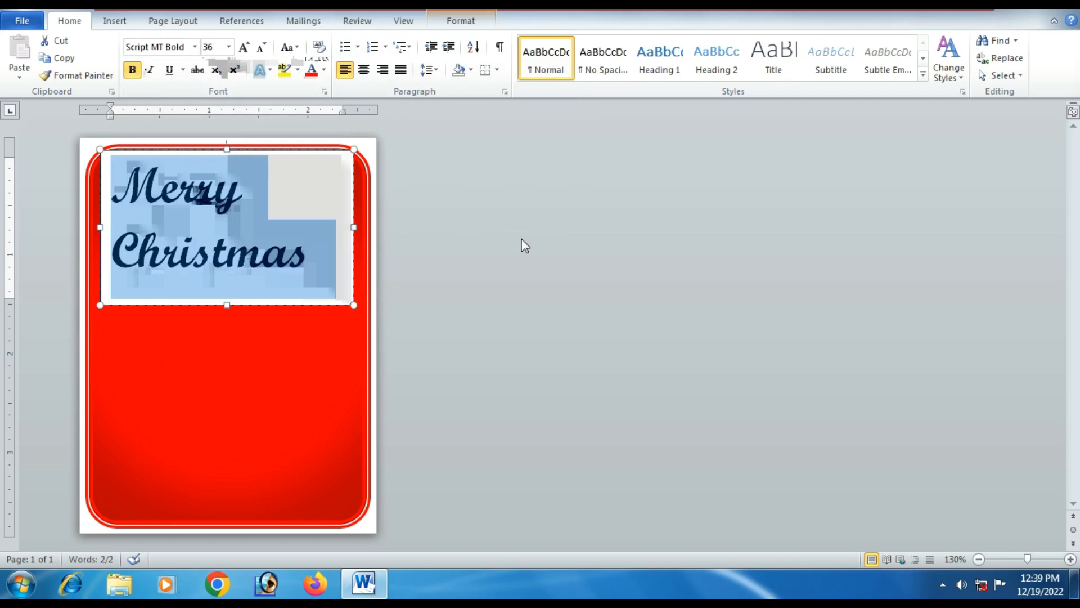
{"action": "left_click", "coordinate": [436, 72]}
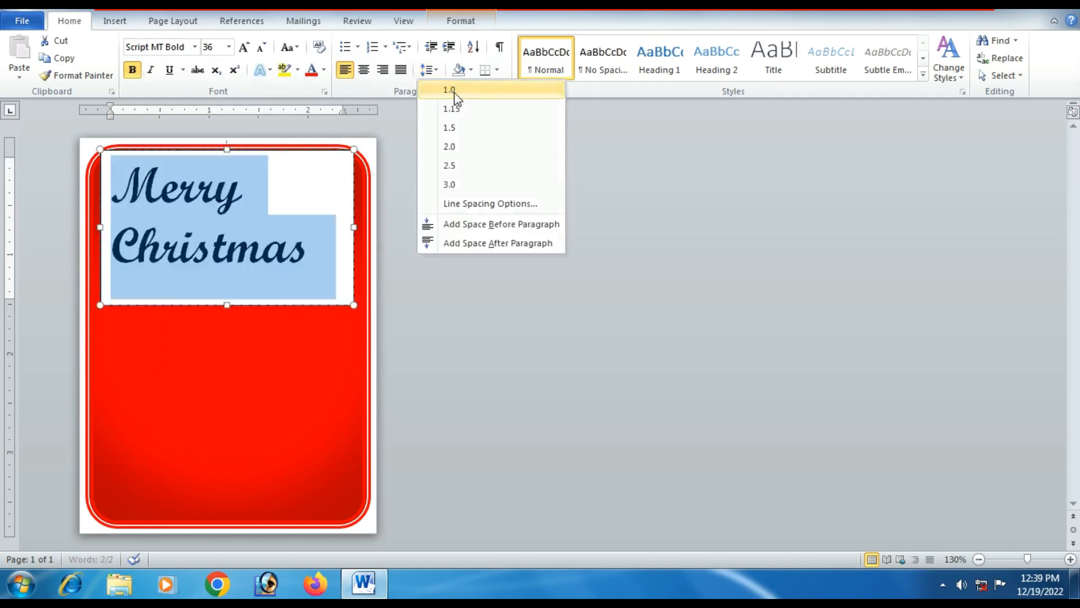
{"action": "left_click", "coordinate": [452, 93]}
- Give the greeting's text box no fill and no outline
{"action": "left_click", "coordinate": [334, 151]}
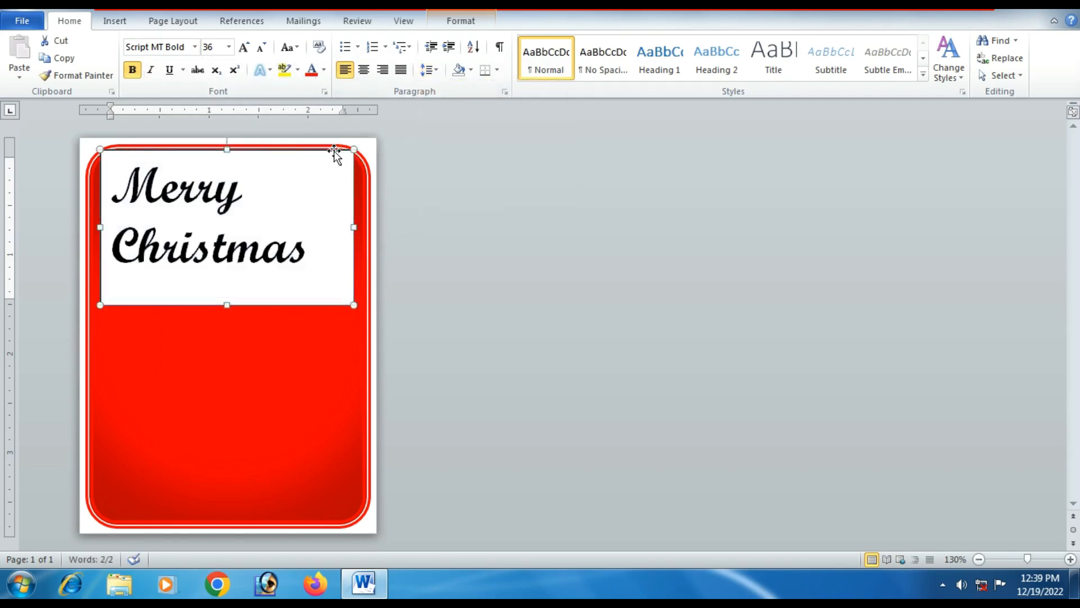
{"action": "left_click", "coordinate": [479, 25]}
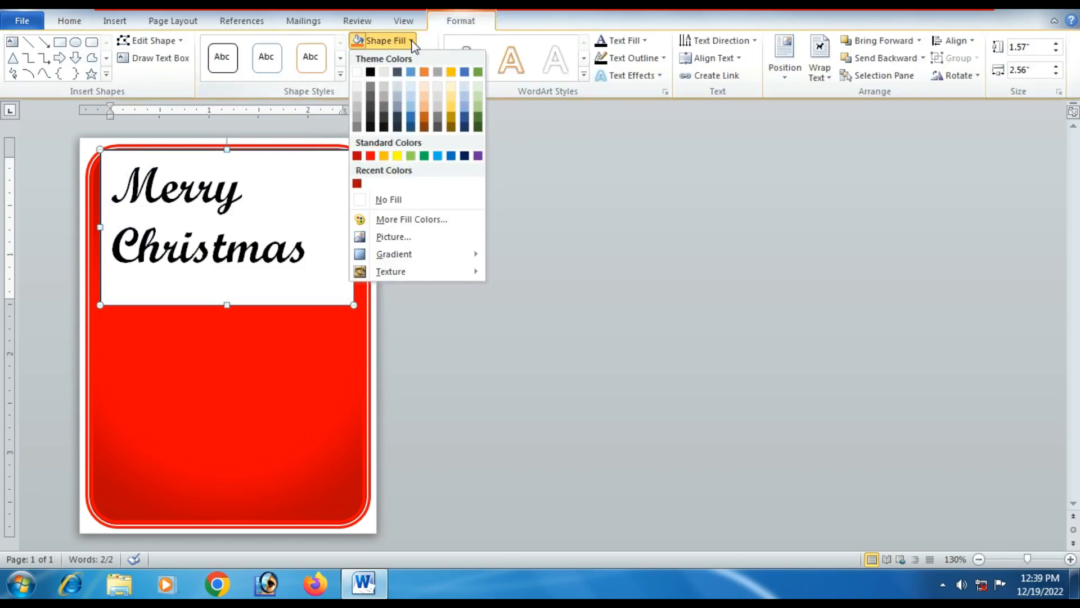
{"action": "left_click", "coordinate": [396, 203]}
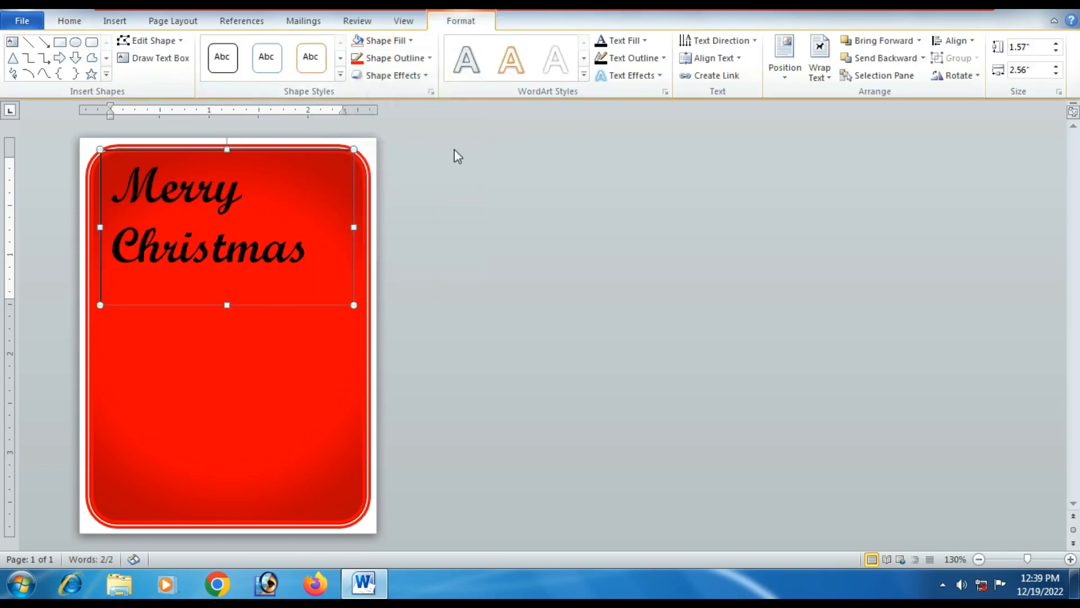
{"action": "left_click", "coordinate": [394, 58]}
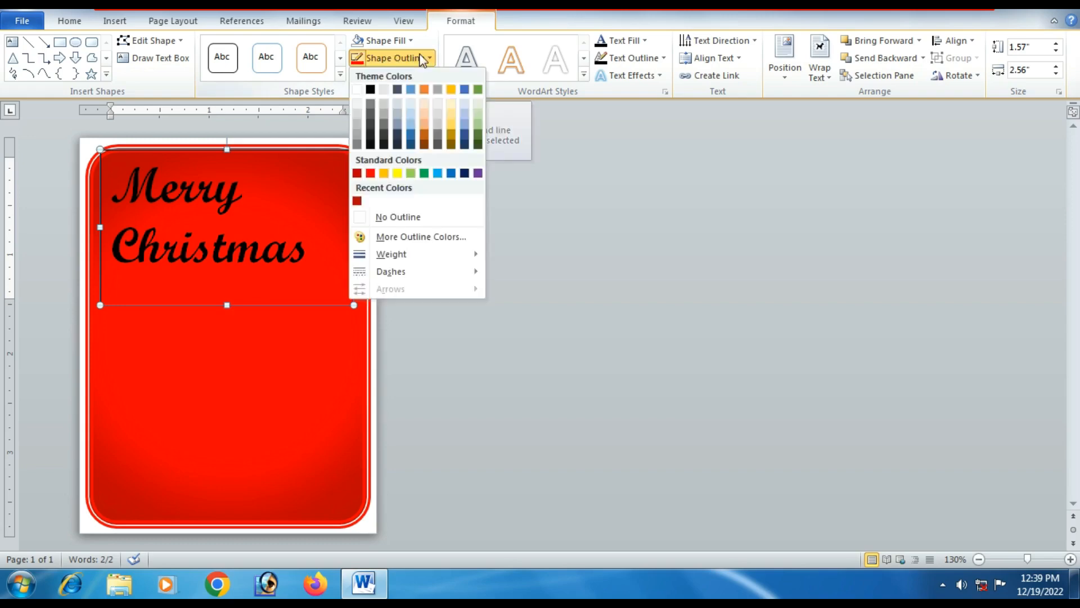
{"action": "left_click", "coordinate": [393, 217]}
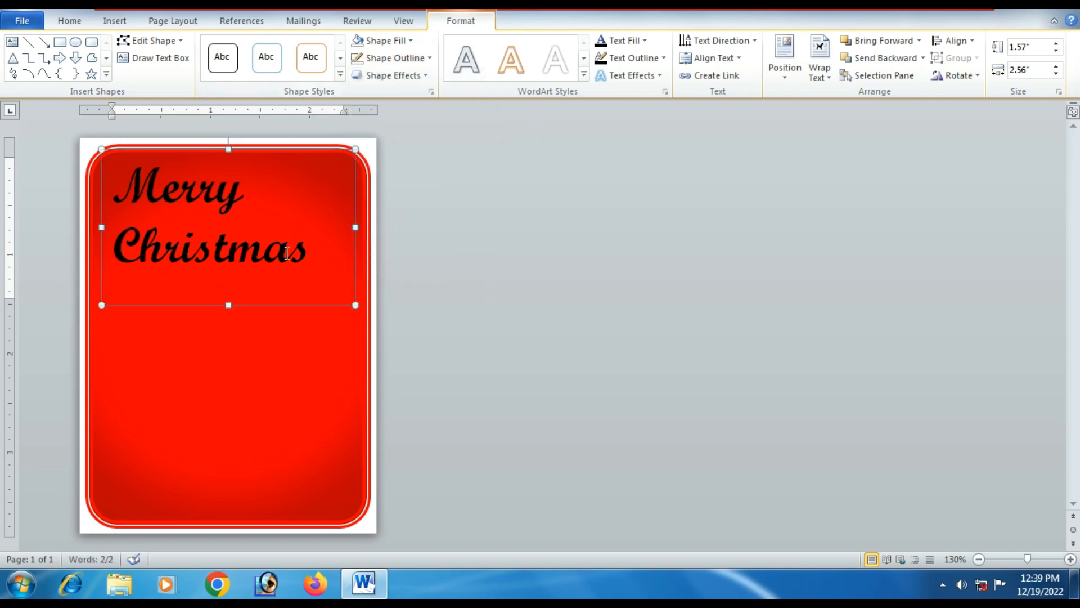
- Set the text fill of the Merry Christmas greeting to white
{"action": "left_click_drag", "start_coordinate": [286, 253], "coordinate": [100, 186]}
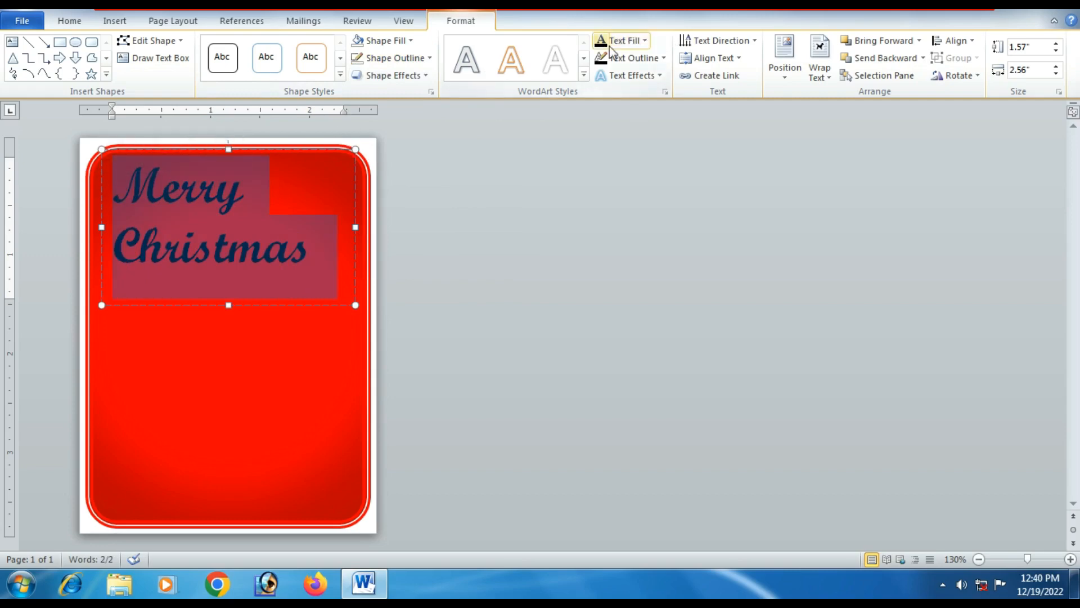
{"action": "left_click", "coordinate": [645, 40]}
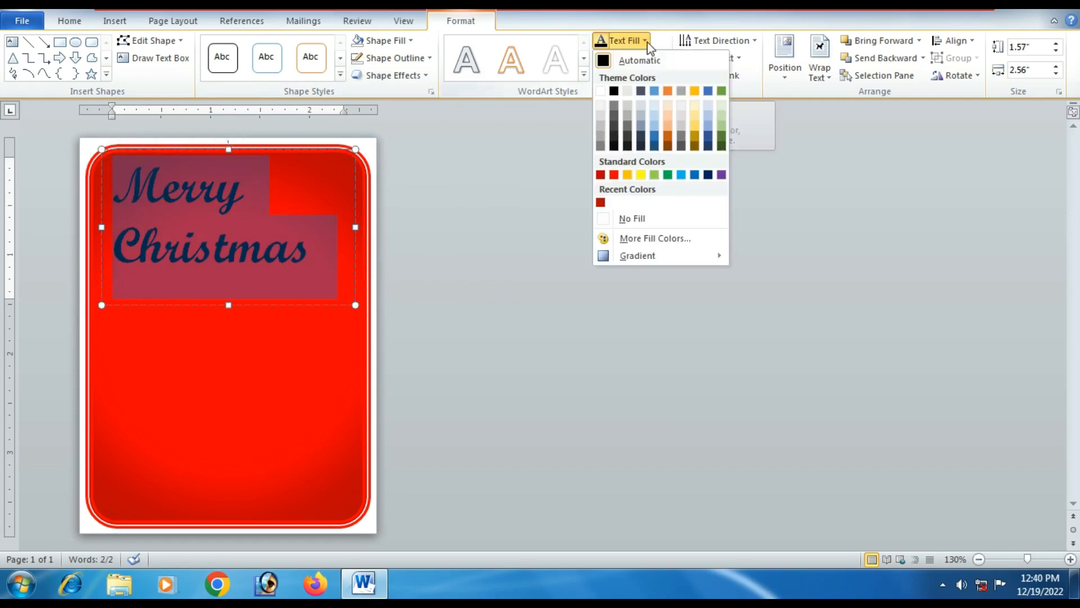
{"action": "left_click", "coordinate": [601, 91]}
{"action": "left_click", "coordinate": [394, 342]}
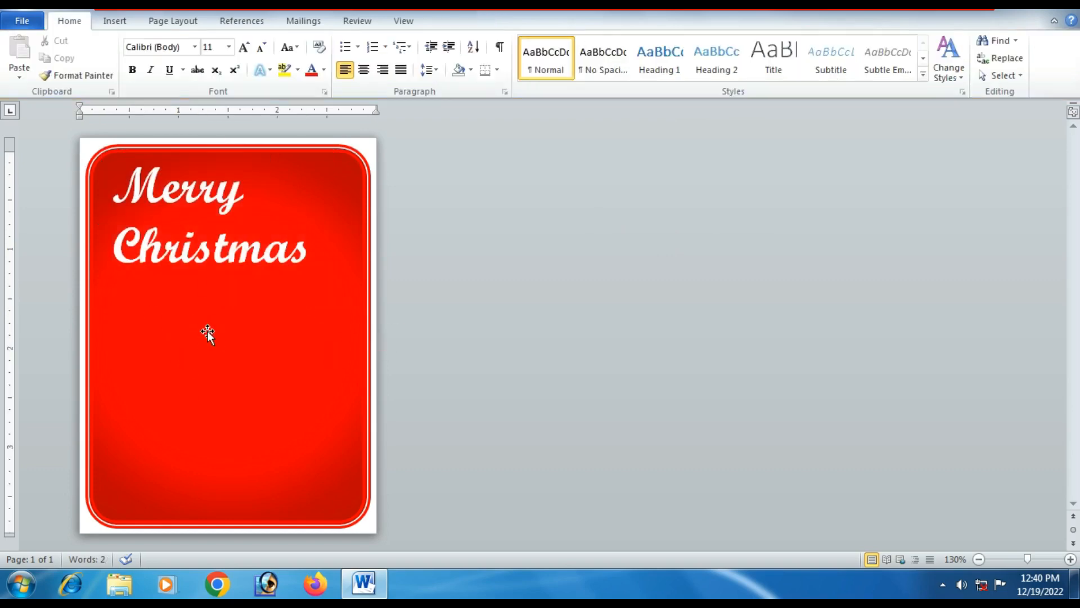
- Apply the first Warp transform text effect to the whole Merry Christmas greeting so it fills the text box
{"action": "left_click", "coordinate": [237, 312]}
{"action": "left_click_drag", "start_coordinate": [310, 262], "coordinate": [89, 170]}
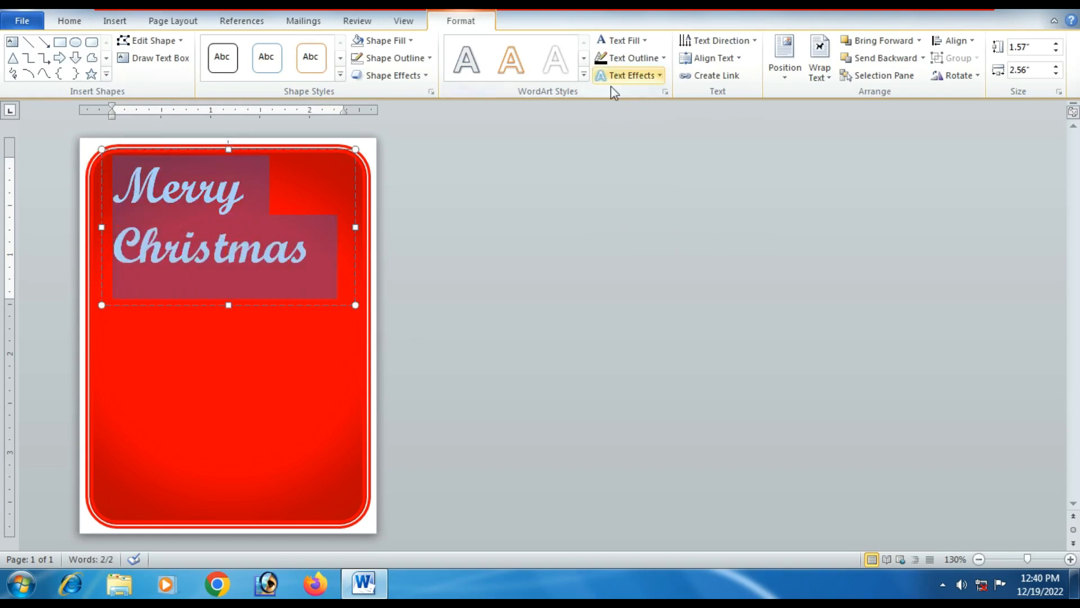
{"action": "left_click", "coordinate": [658, 75]}
{"action": "mouse_move", "coordinate": [649, 286]}
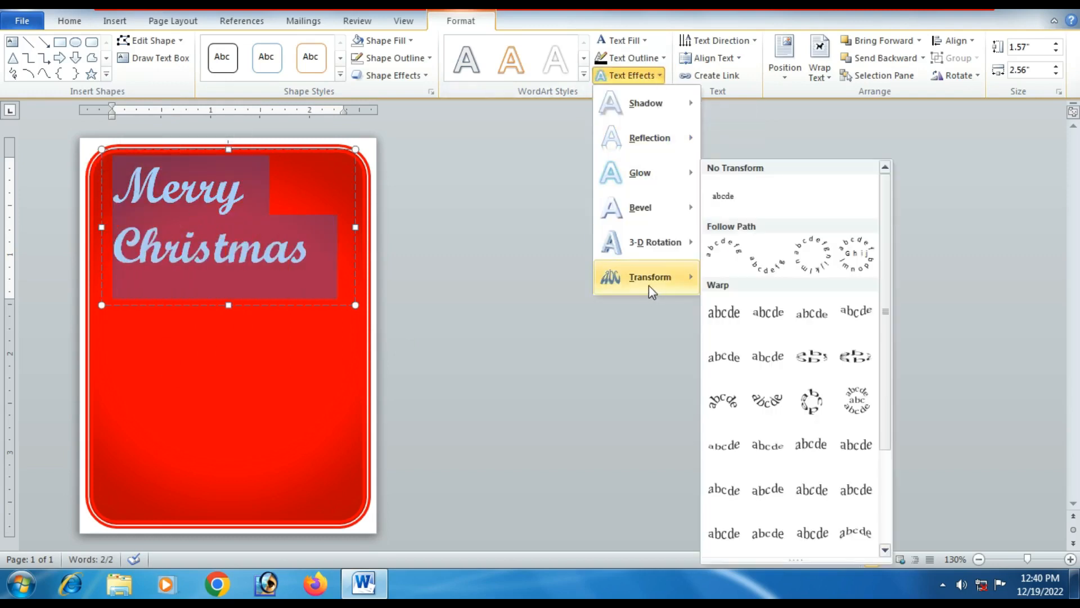
{"action": "left_click", "coordinate": [722, 313]}
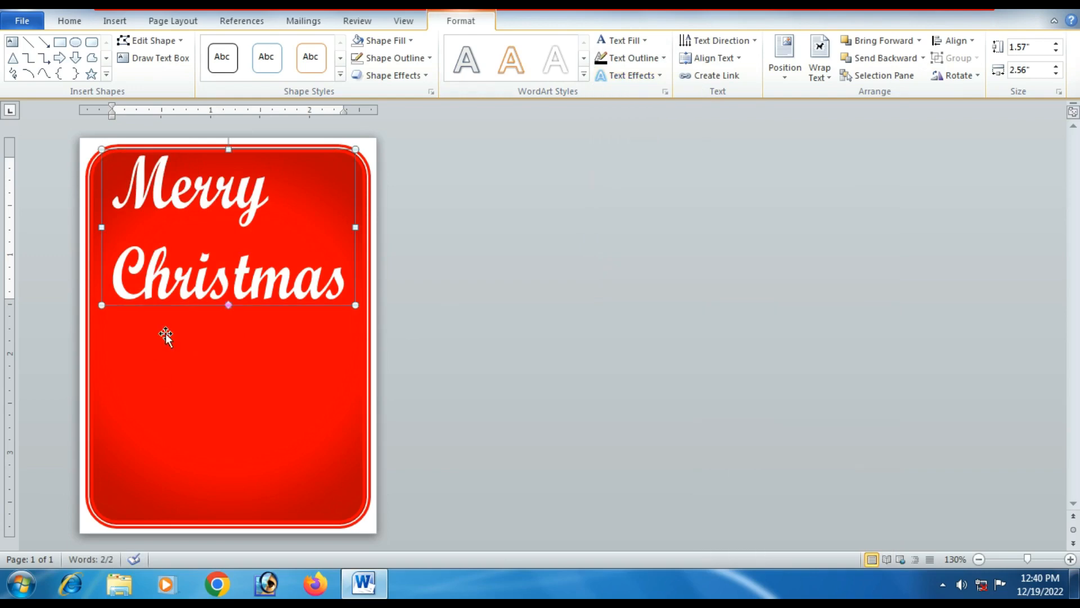
- Resize the Merry Christmas greeting's text box to about 1.14" high and 2.62" wide
{"action": "left_click_drag", "start_coordinate": [354, 306], "coordinate": [357, 260]}
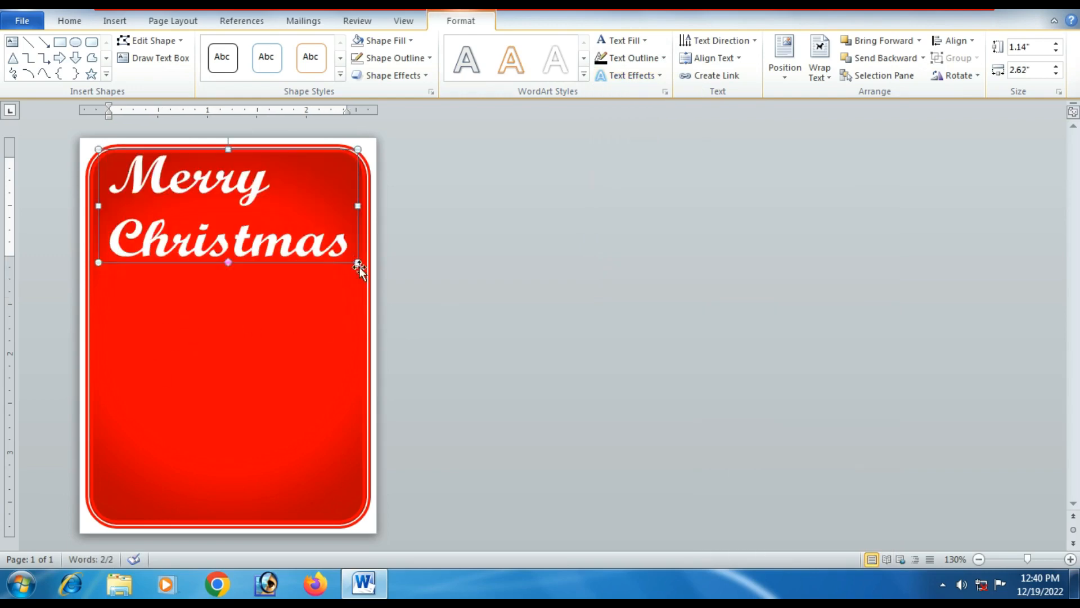
{"action": "left_click", "coordinate": [445, 340]}
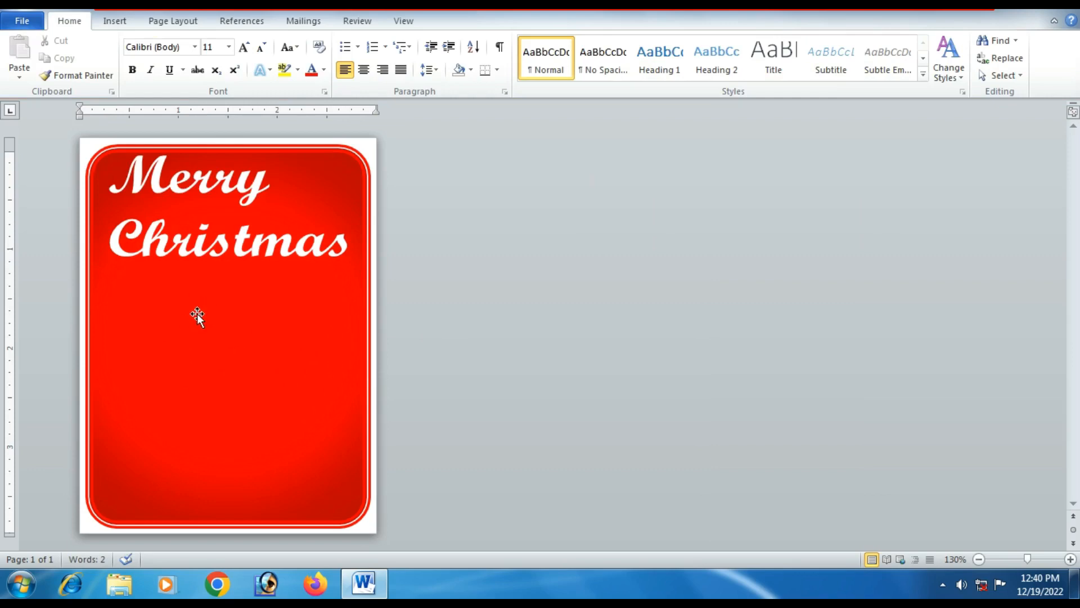
- Search the clip art for "Christmas" and insert the Santa Claus picture into the card
{"action": "left_click", "coordinate": [114, 26]}
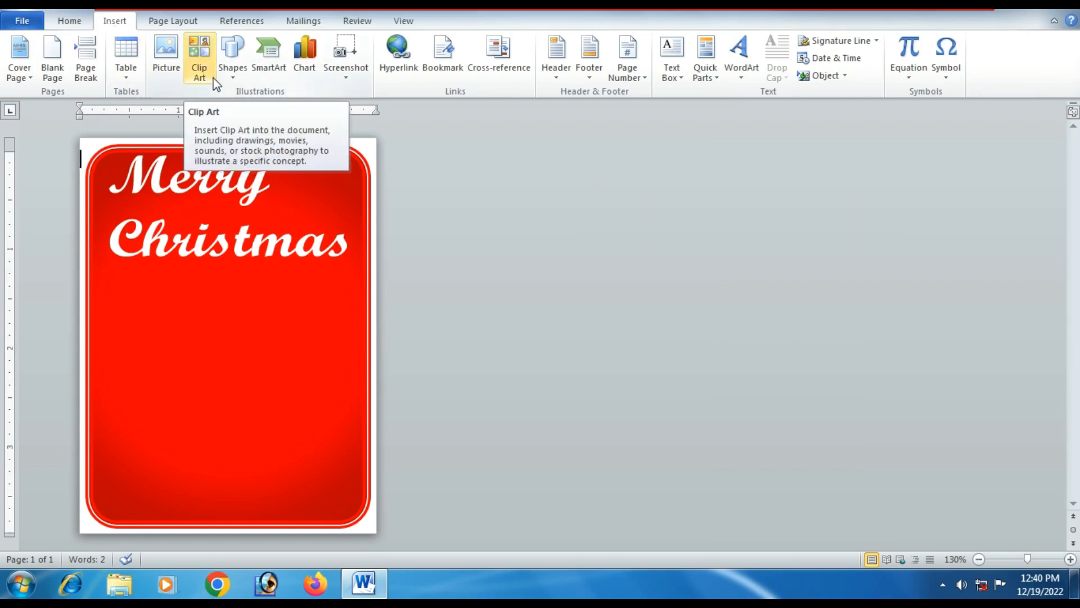
{"action": "left_click", "coordinate": [195, 57]}
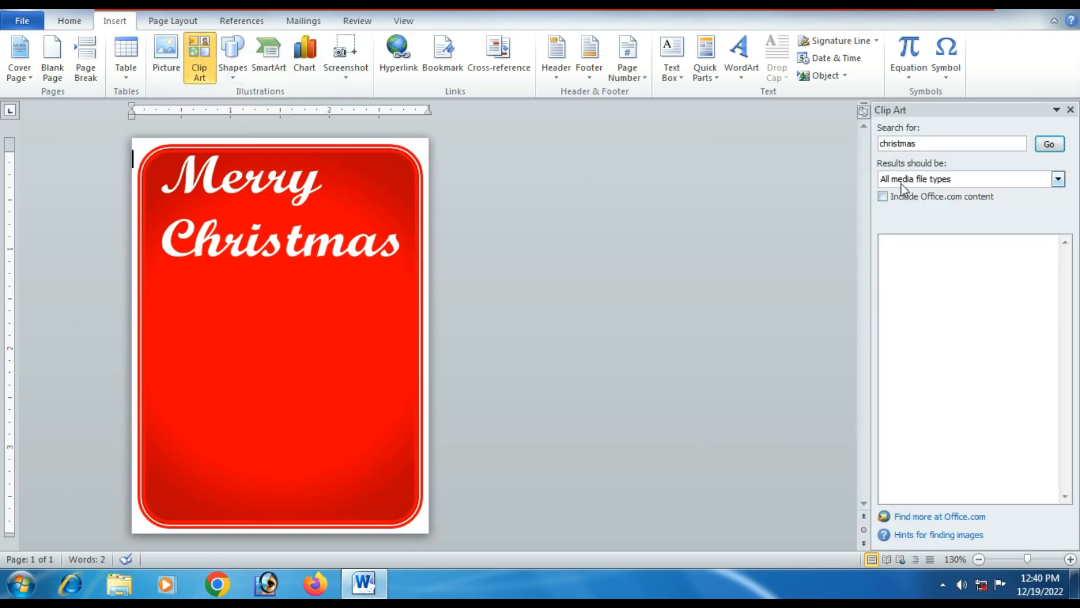
{"action": "left_click_drag", "start_coordinate": [918, 143], "coordinate": [841, 137]}
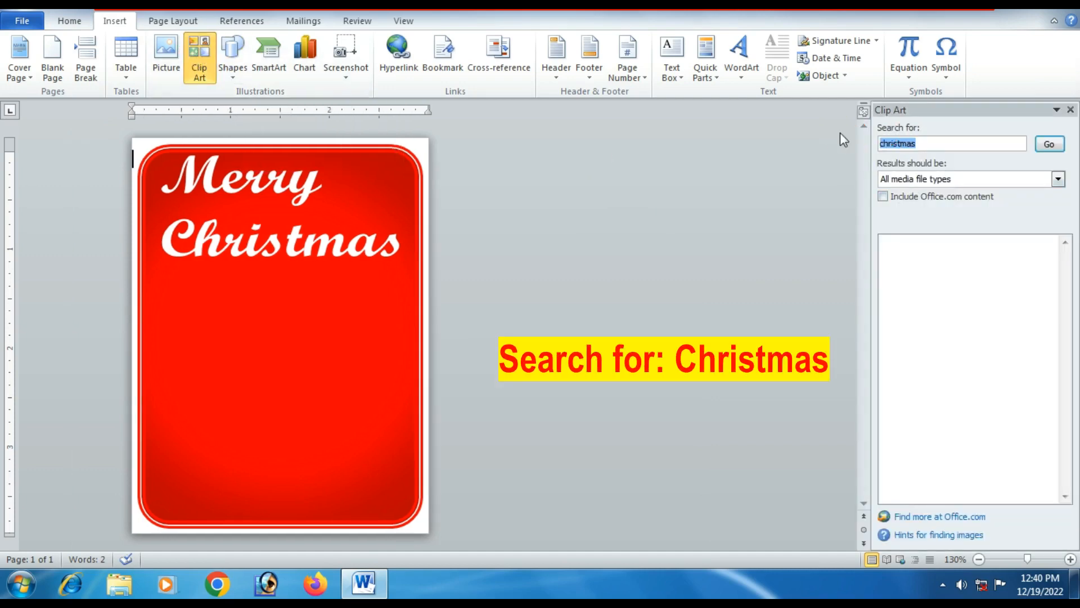
{"action": "type", "text": "Christmas"}
{"action": "left_click", "coordinate": [1049, 144]}
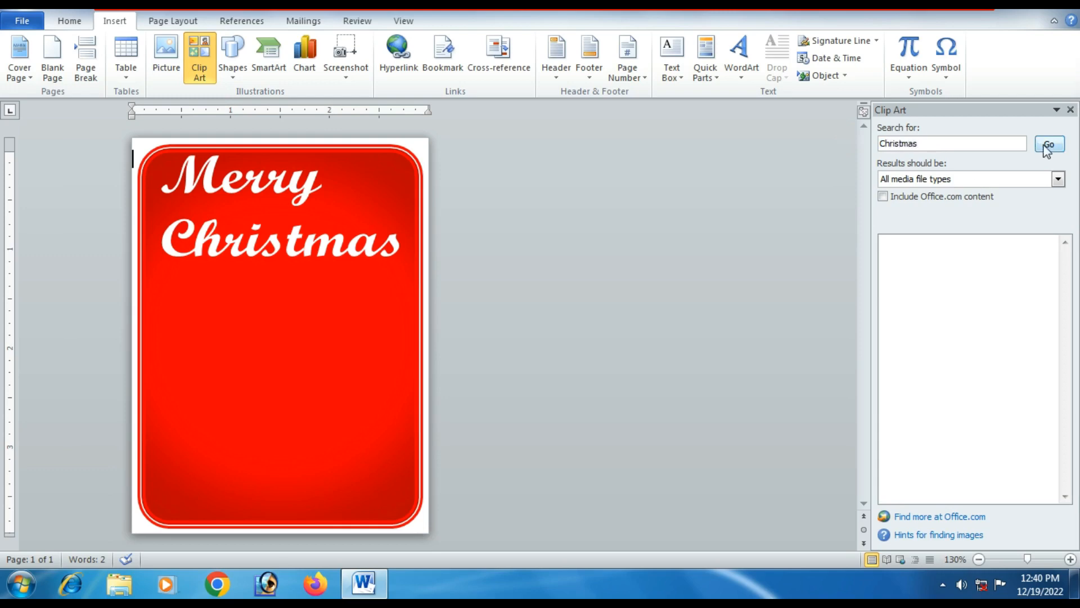
{"action": "left_click", "coordinate": [960, 282]}
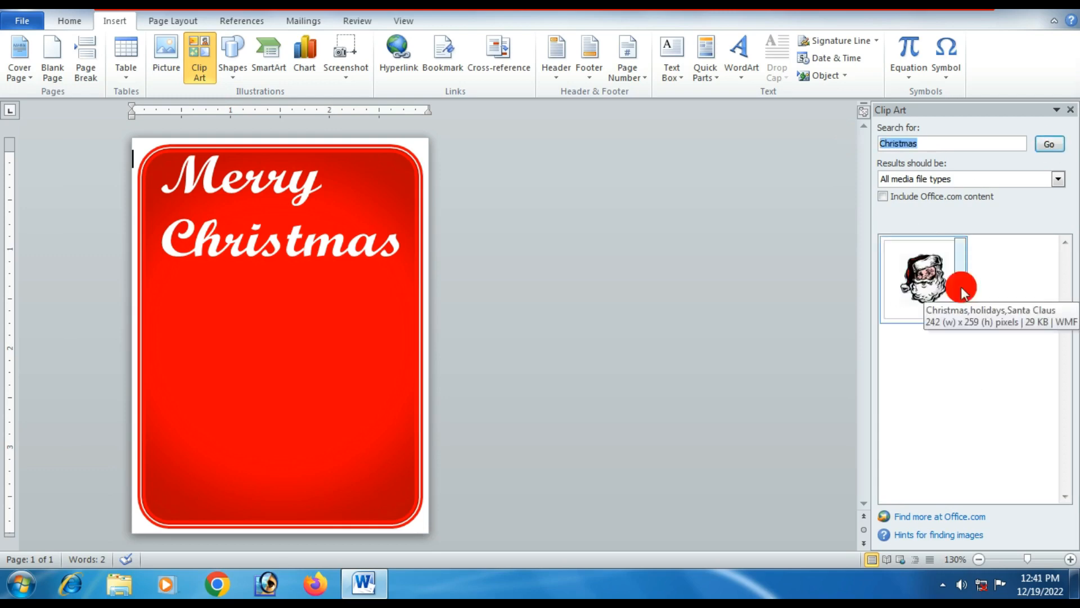
{"action": "left_click", "coordinate": [849, 335]}
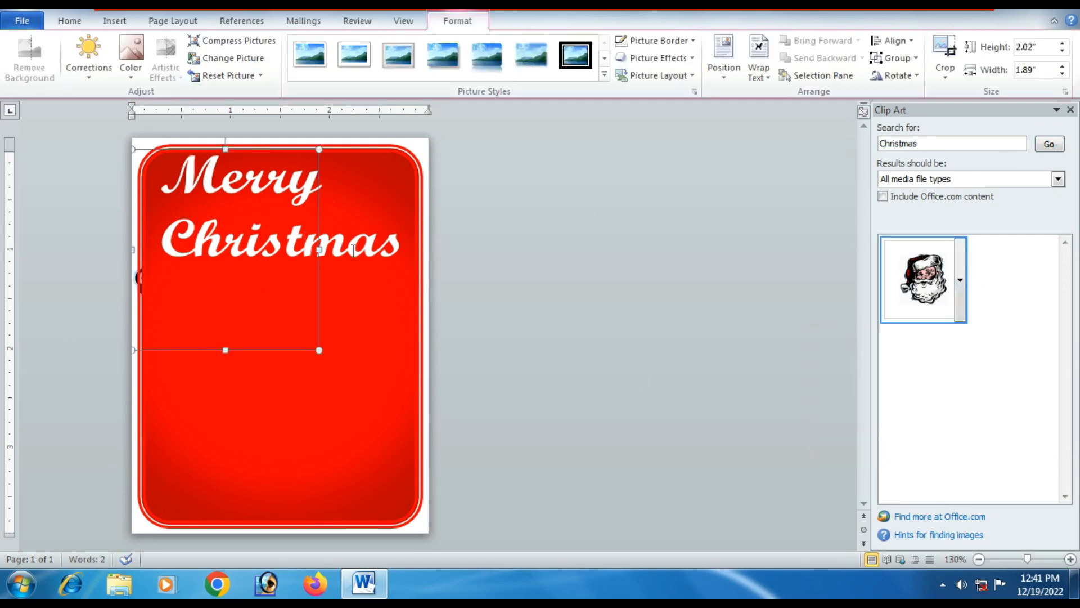
- Set the Santa picture's text wrapping to In Front of Text and close the clip art search
{"action": "left_click", "coordinate": [767, 78]}
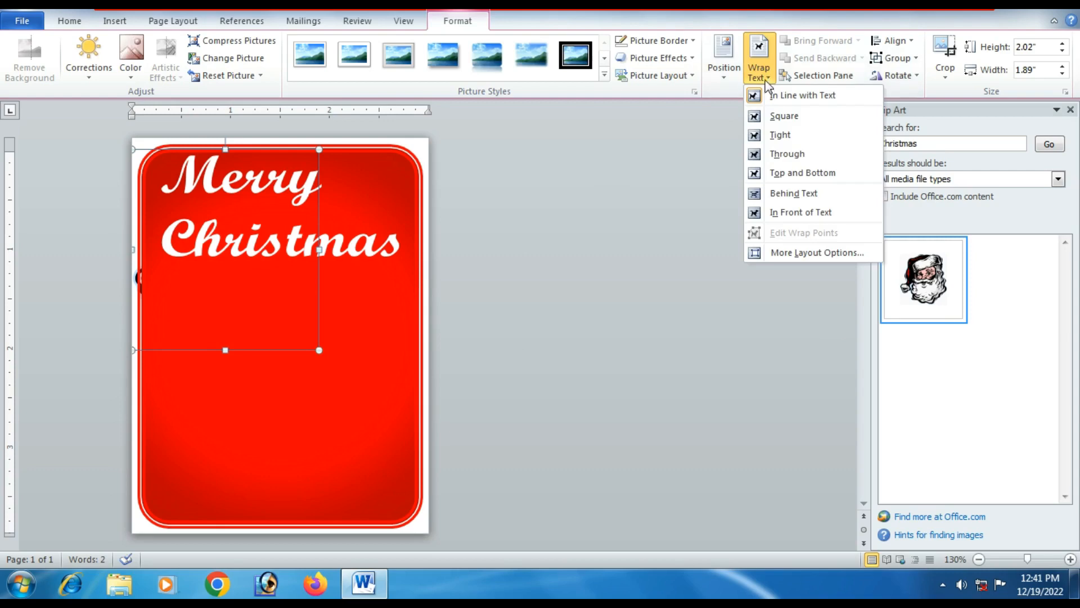
{"action": "left_click", "coordinate": [787, 213]}
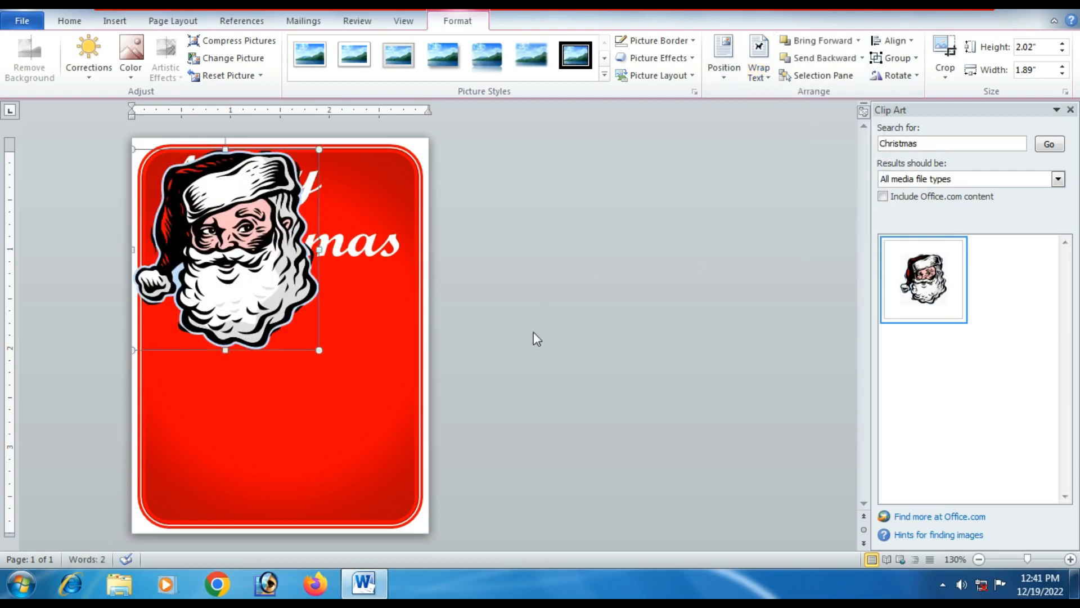
{"action": "left_click", "coordinate": [1071, 109]}
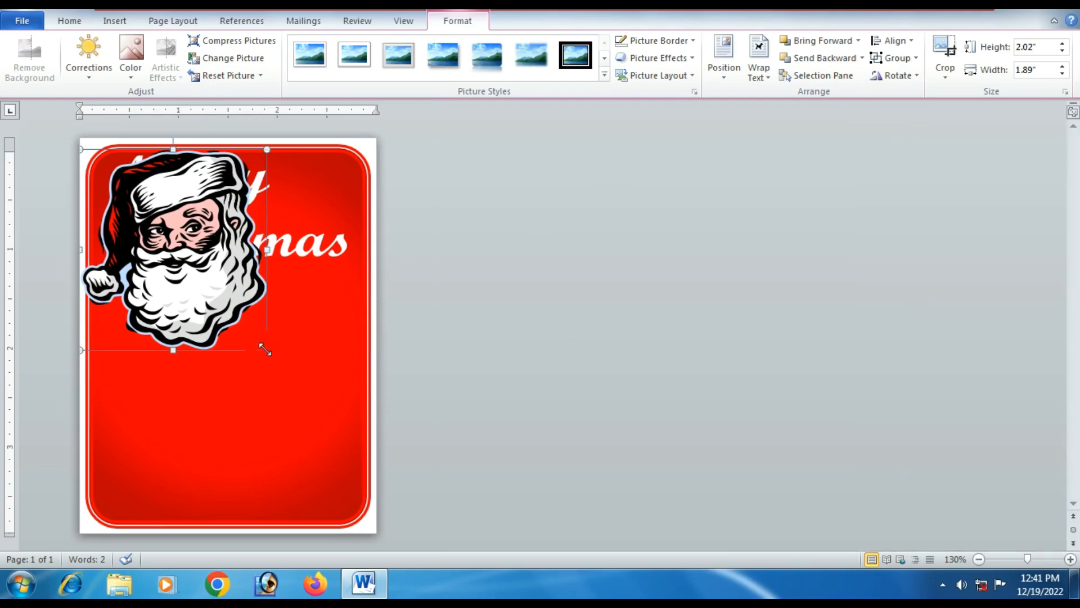
- Shrink the Santa picture to about 1.24" high and 1.16" wide and place it centred just below the greeting
{"action": "left_click_drag", "start_coordinate": [265, 349], "coordinate": [211, 293]}
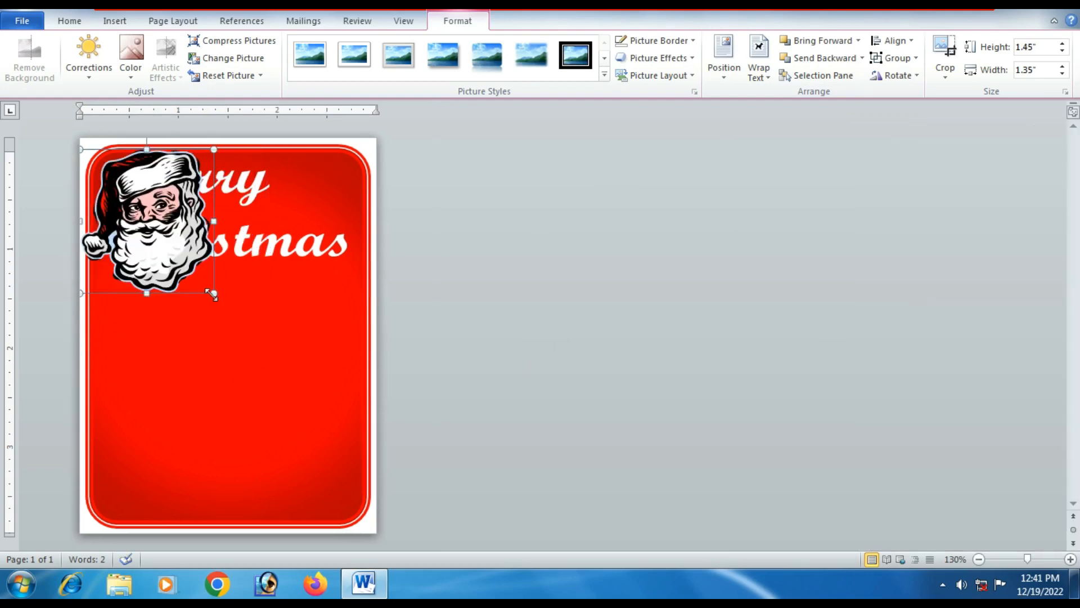
{"action": "left_click_drag", "start_coordinate": [149, 213], "coordinate": [216, 338]}
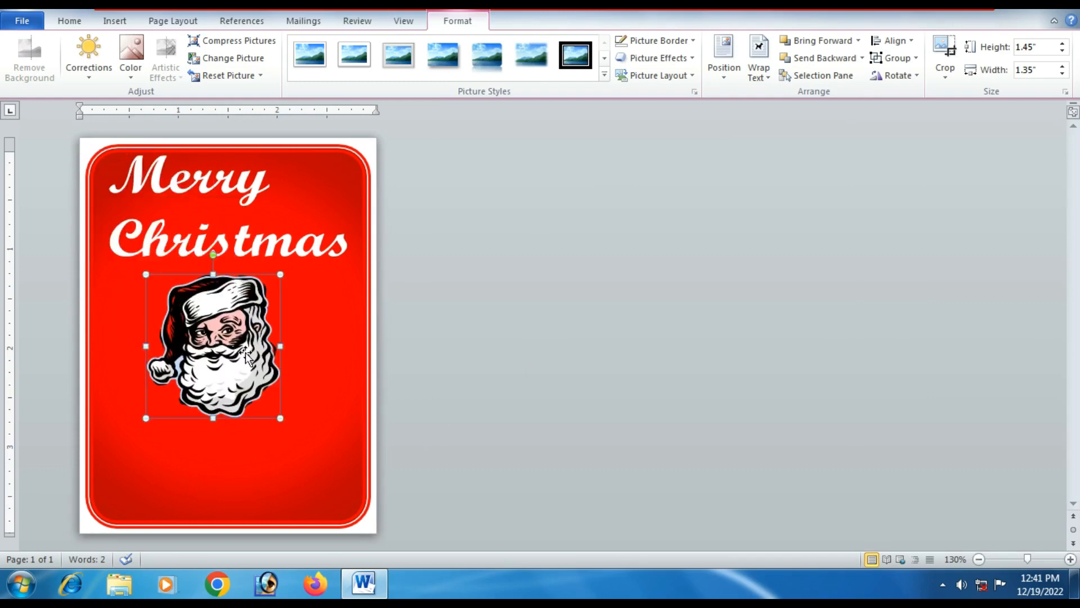
{"action": "left_click_drag", "start_coordinate": [278, 418], "coordinate": [260, 396]}
{"action": "left_click_drag", "start_coordinate": [214, 345], "coordinate": [224, 337]}
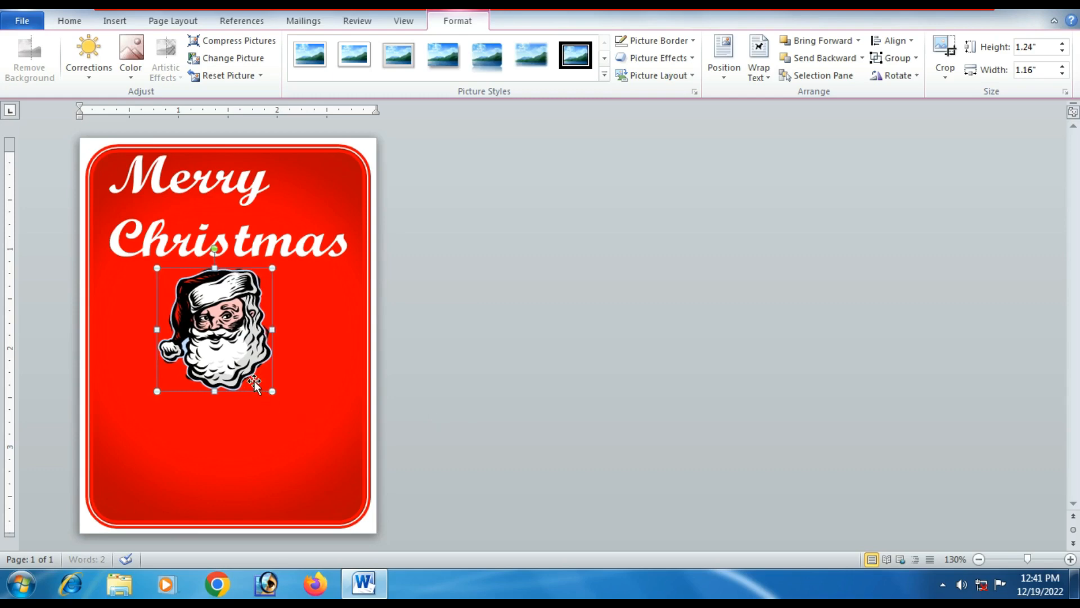
{"action": "left_click", "coordinate": [82, 226]}
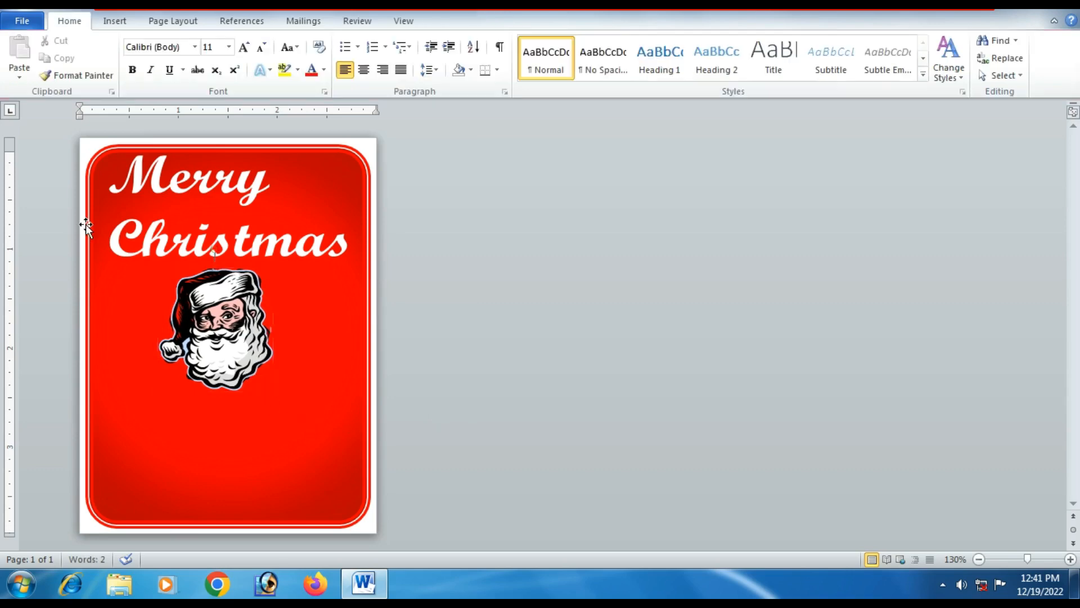
- Insert a preformatted text box and clear its placeholder text
{"action": "left_click", "coordinate": [114, 20]}
{"action": "left_click", "coordinate": [673, 61]}
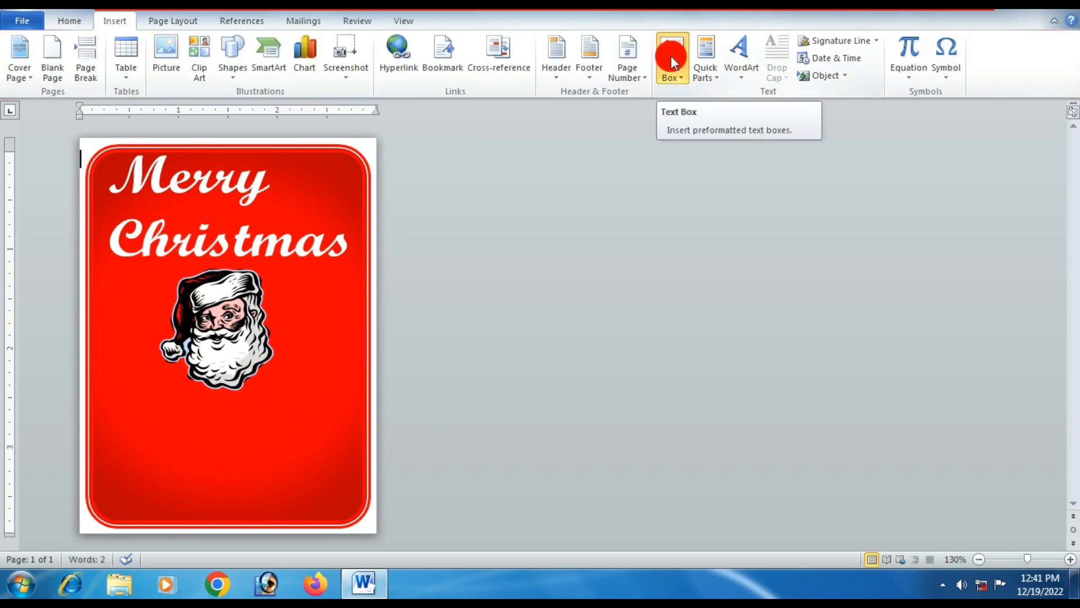
{"action": "left_click", "coordinate": [689, 168]}
{"action": "key", "text": "Delete"}
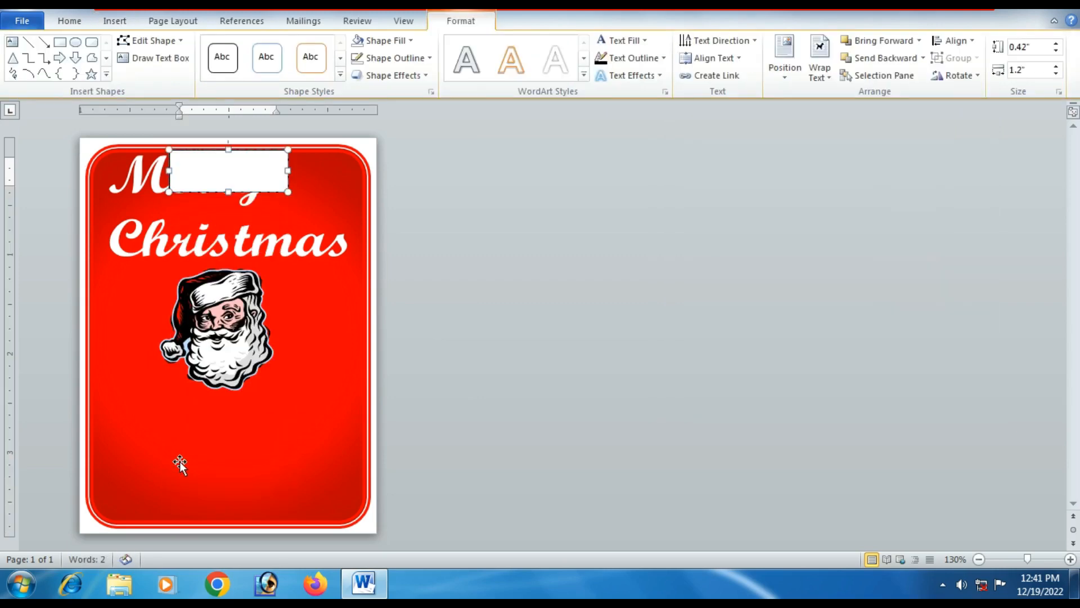
- Move the empty text box below the Santa picture and enlarge it to about 0.71" high and 1.9" wide
{"action": "left_click", "coordinate": [246, 150]}
{"action": "left_click_drag", "start_coordinate": [245, 150], "coordinate": [244, 403]}
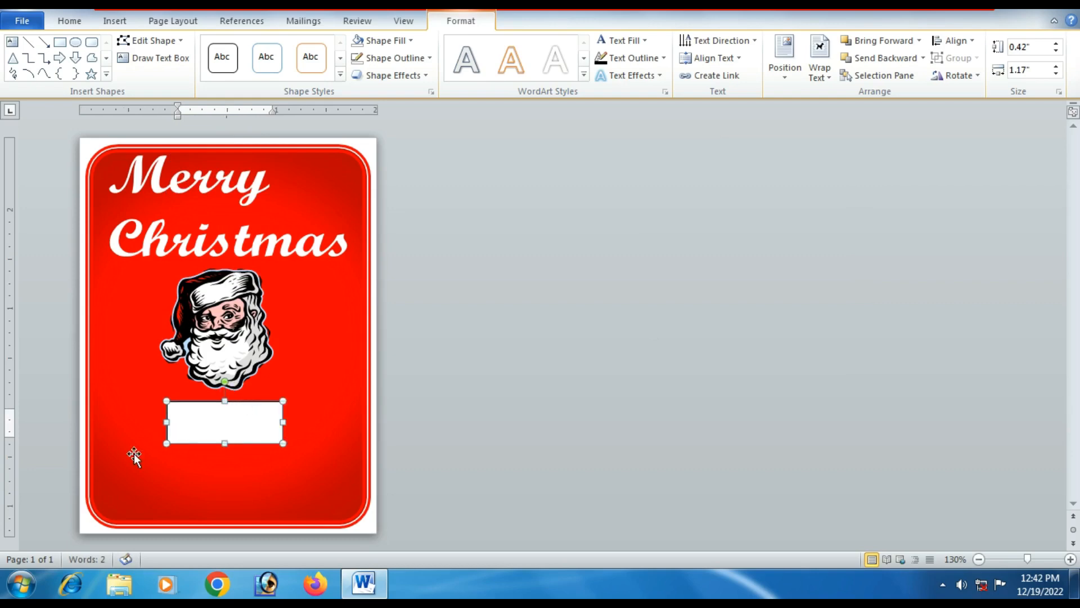
{"action": "left_click_drag", "start_coordinate": [167, 443], "coordinate": [138, 459]}
{"action": "left_click_drag", "start_coordinate": [283, 458], "coordinate": [326, 472]}
- Enter the text "Wishing You" in the text box below the Santa picture
{"action": "left_click", "coordinate": [229, 427]}
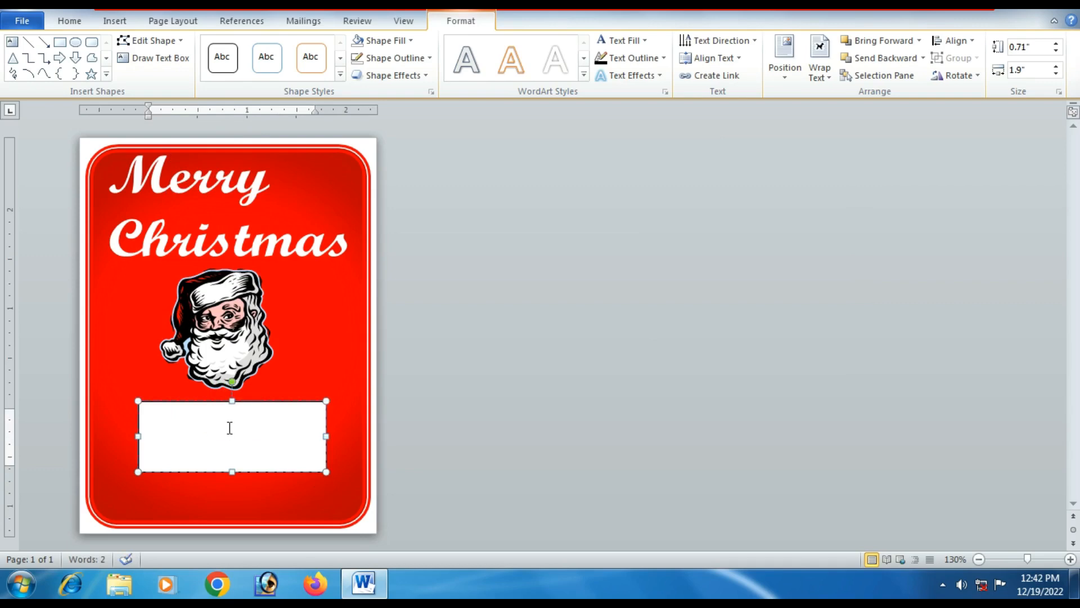
{"action": "type", "text": "Wishing You"}
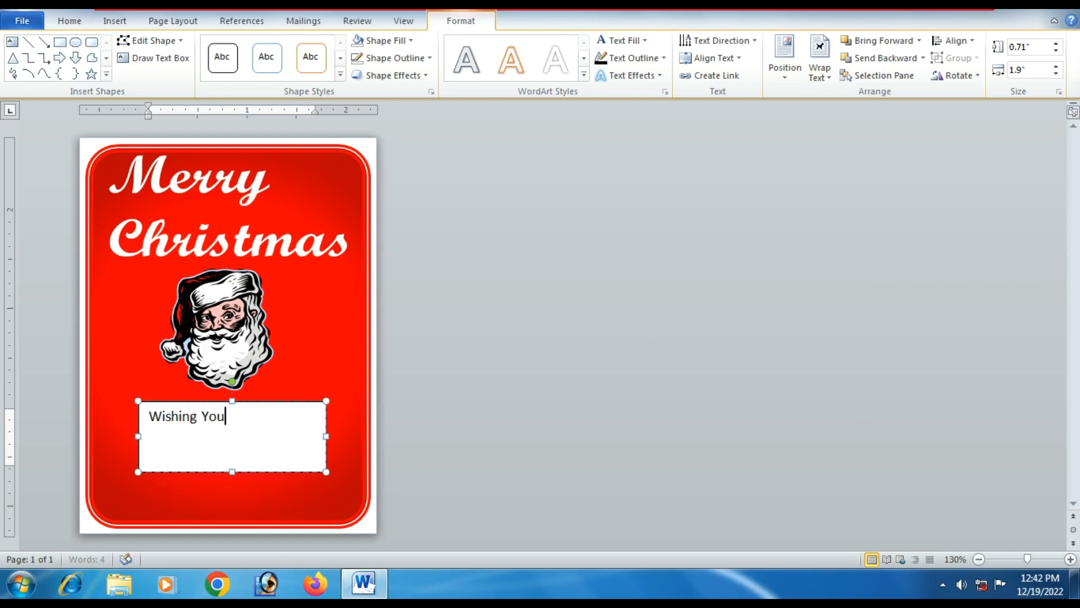